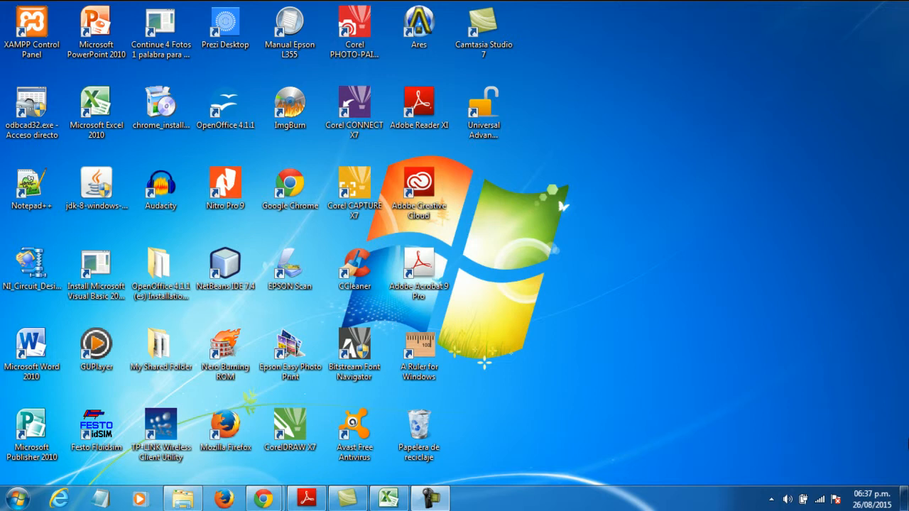
Step: Bring up the Tutorial_Semana4.pdf guide, switch to the blank Excel workbook and enter Perú in cell A1
{"action": "left_click", "coordinate": [313, 492]}
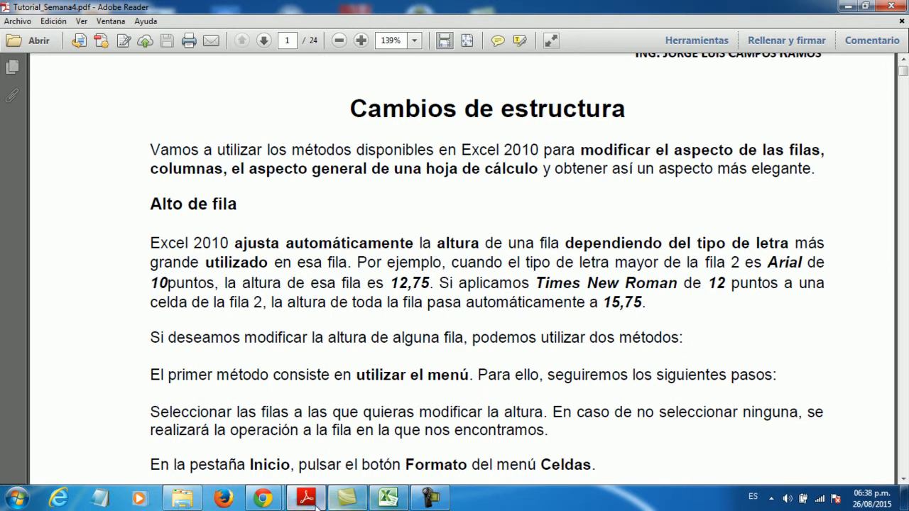
{"action": "left_click", "coordinate": [387, 500]}
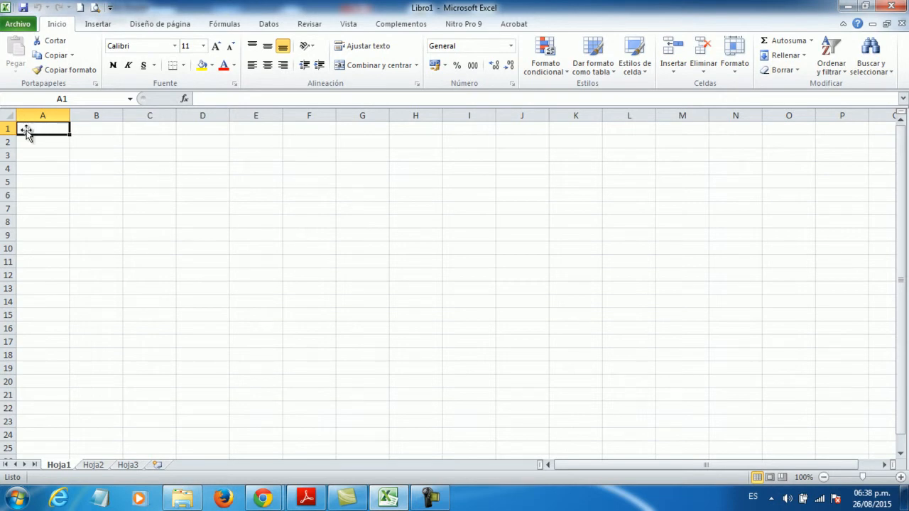
{"action": "type", "text": "Perú"}
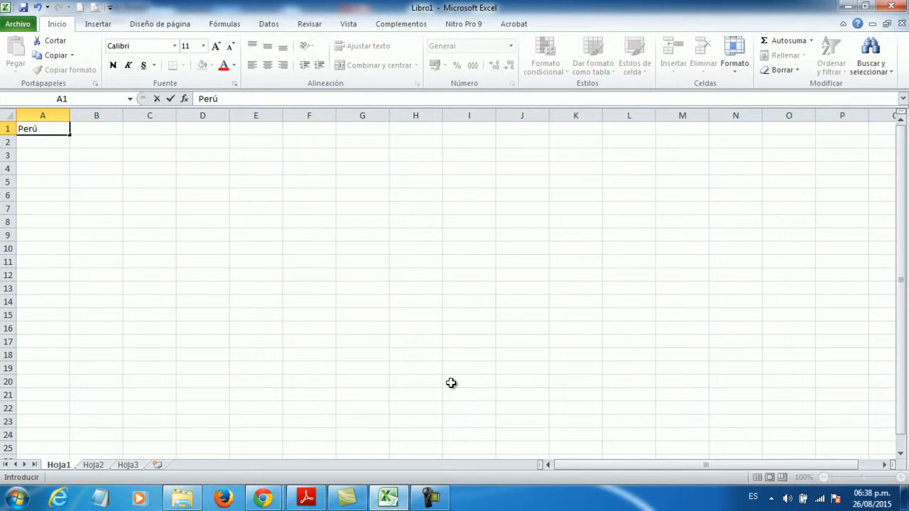
{"action": "key", "text": "Return"}
{"action": "left_click", "coordinate": [134, 164]}
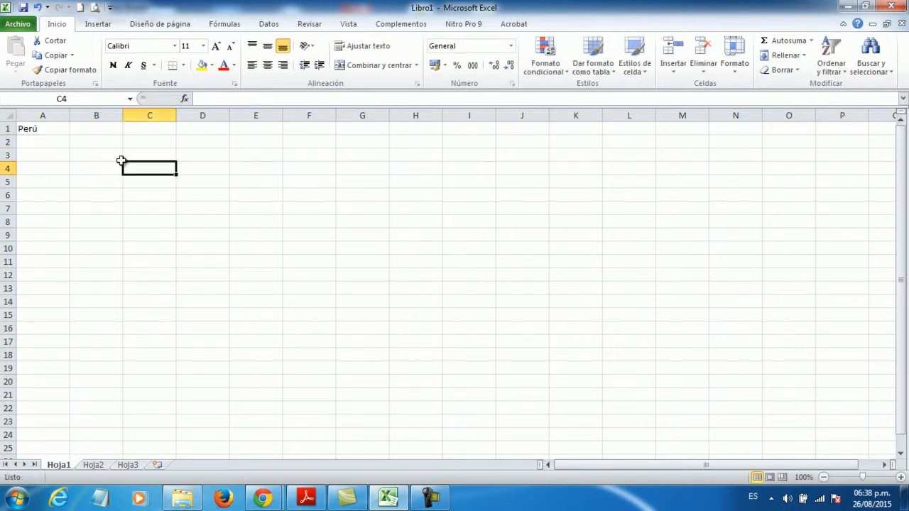
{"action": "left_click", "coordinate": [39, 128]}
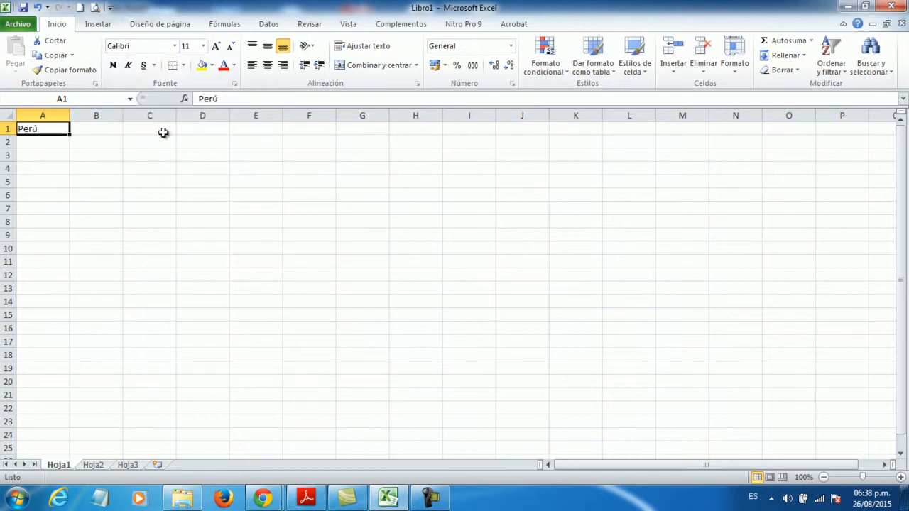
{"action": "left_click", "coordinate": [5, 129]}
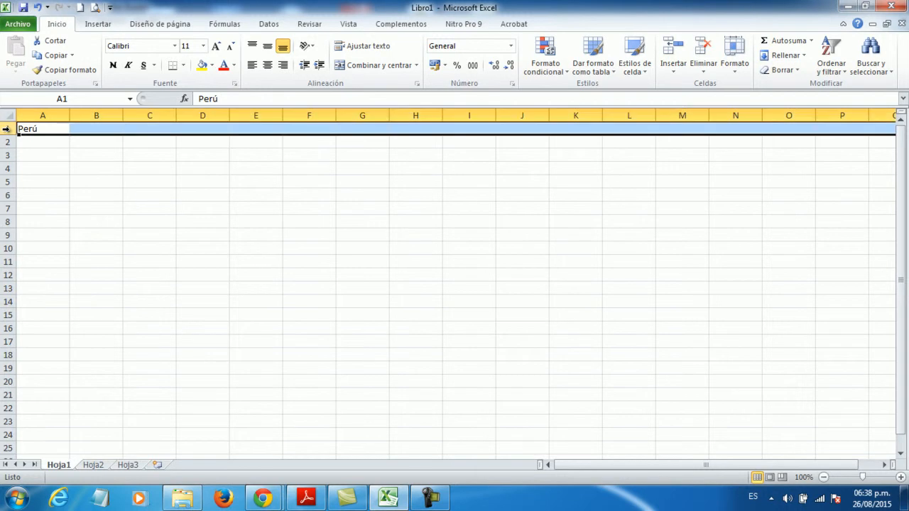
{"action": "left_click", "coordinate": [62, 153]}
{"action": "left_click", "coordinate": [6, 128]}
{"action": "left_click", "coordinate": [56, 153]}
{"action": "left_click", "coordinate": [7, 130]}
{"action": "left_click", "coordinate": [55, 151]}
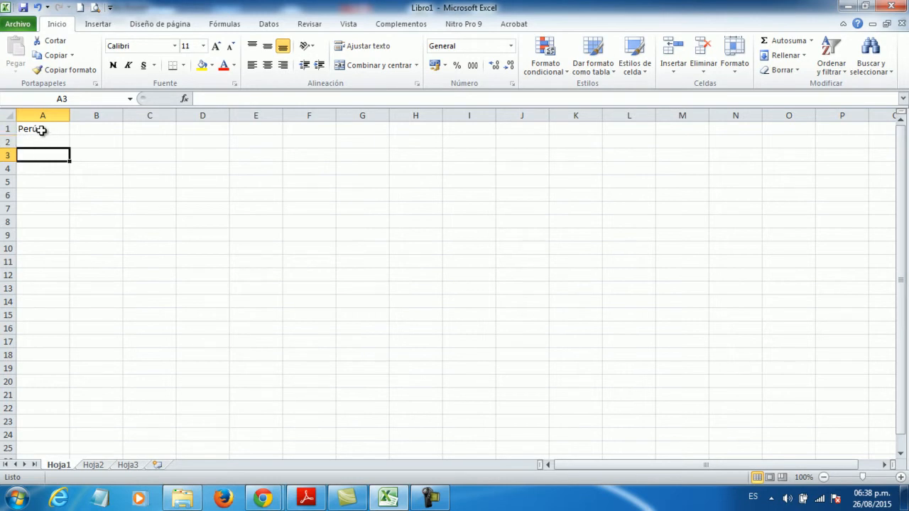
{"action": "left_click", "coordinate": [9, 128]}
{"action": "left_click", "coordinate": [61, 150]}
Step: Check the row height setting for cell A1's row and leave it without making a change
{"action": "left_click", "coordinate": [47, 132]}
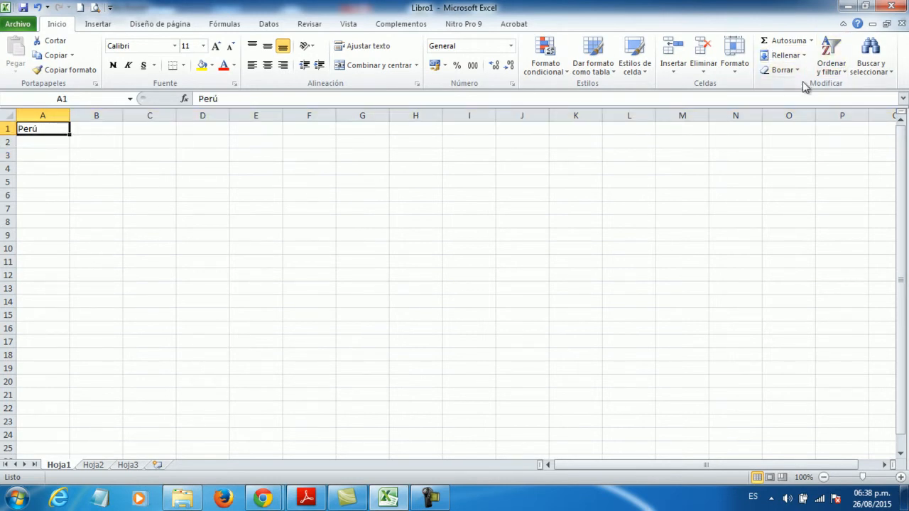
{"action": "left_click", "coordinate": [736, 71]}
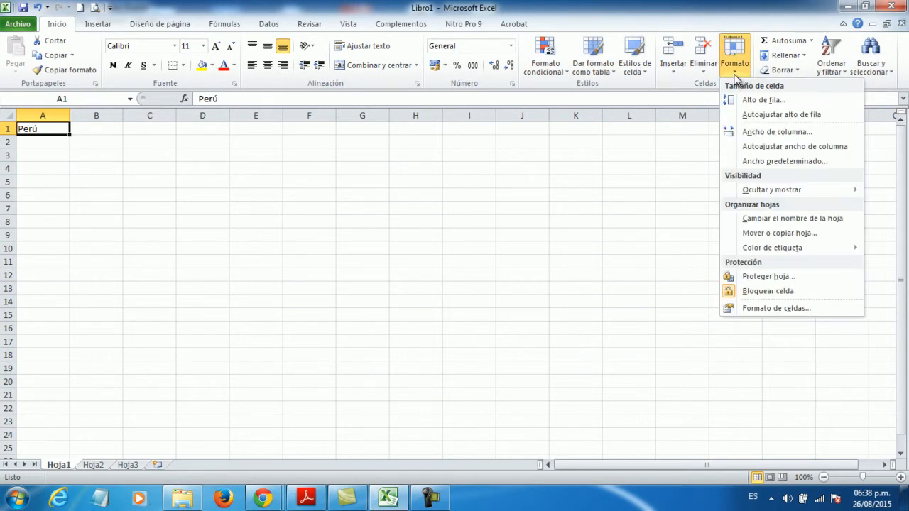
{"action": "left_click", "coordinate": [754, 101]}
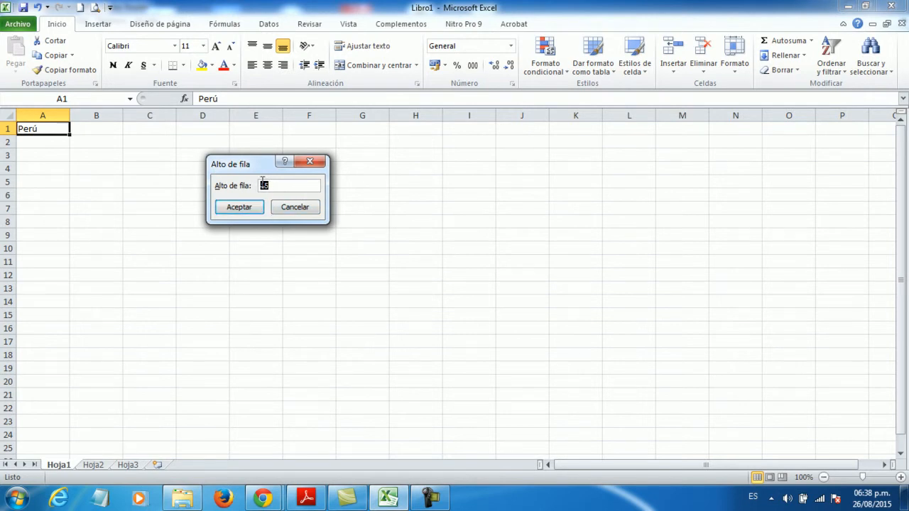
{"action": "left_click", "coordinate": [295, 207]}
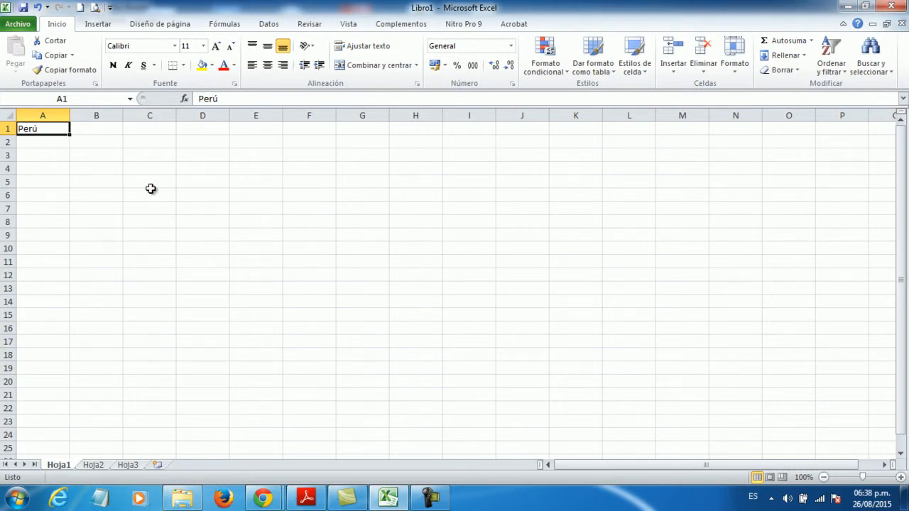
Step: Set the font size of Perú in cell A1 to 20
{"action": "left_click", "coordinate": [128, 191]}
{"action": "left_click", "coordinate": [44, 129]}
{"action": "left_click", "coordinate": [203, 46]}
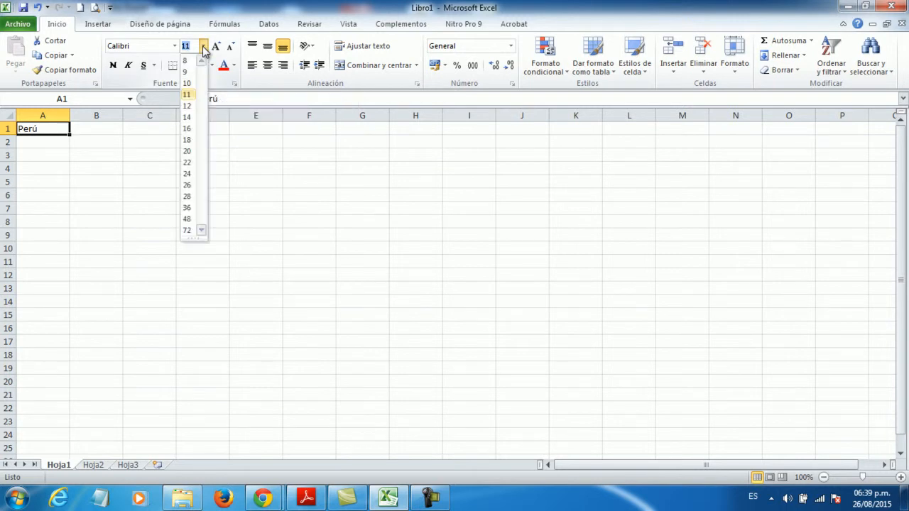
{"action": "left_click", "coordinate": [187, 151]}
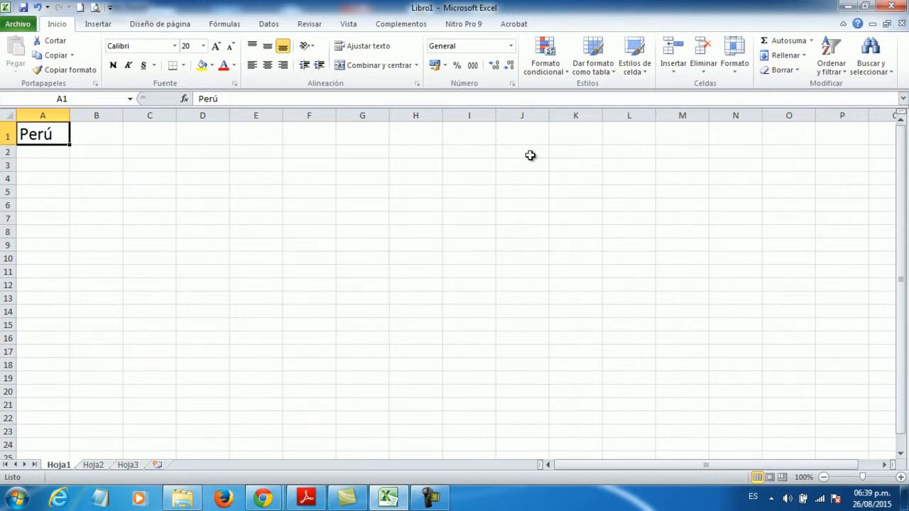
Step: Inspect row 1's height value with the larger font, cancelling without an edit
{"action": "left_click", "coordinate": [736, 78]}
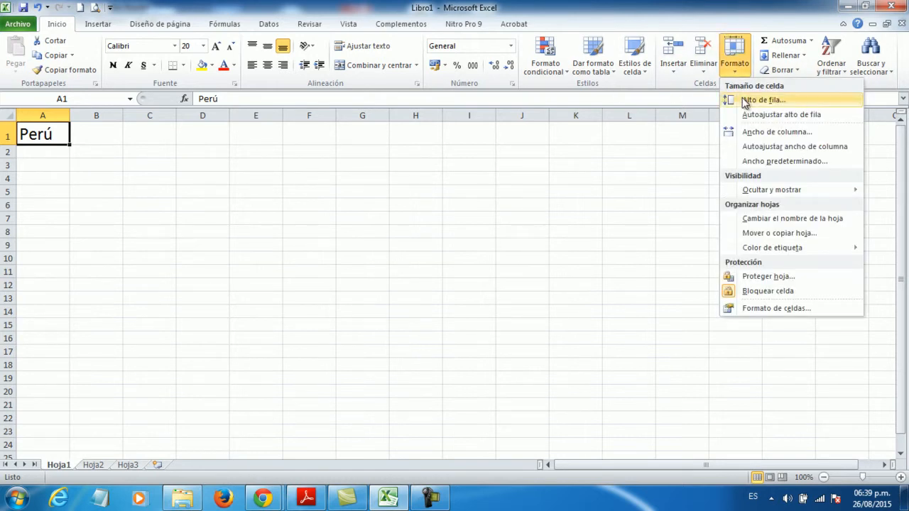
{"action": "left_click", "coordinate": [744, 101]}
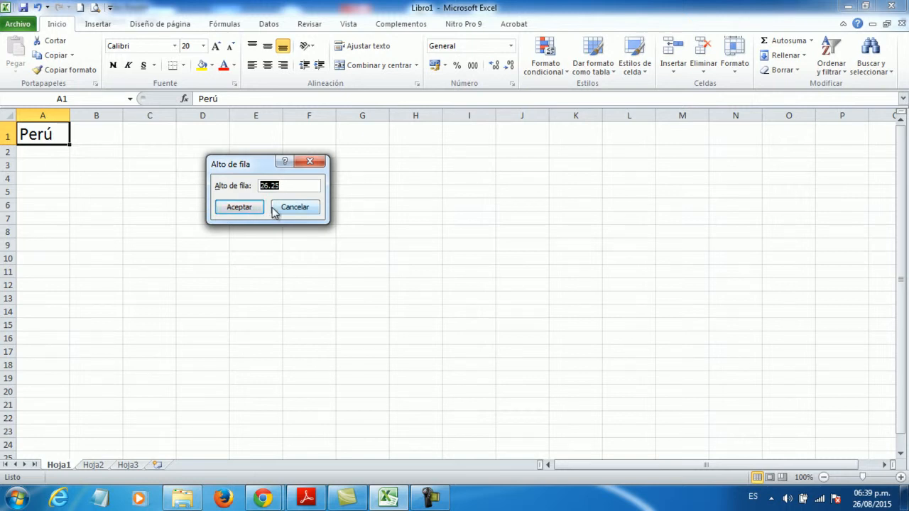
{"action": "left_click", "coordinate": [290, 207]}
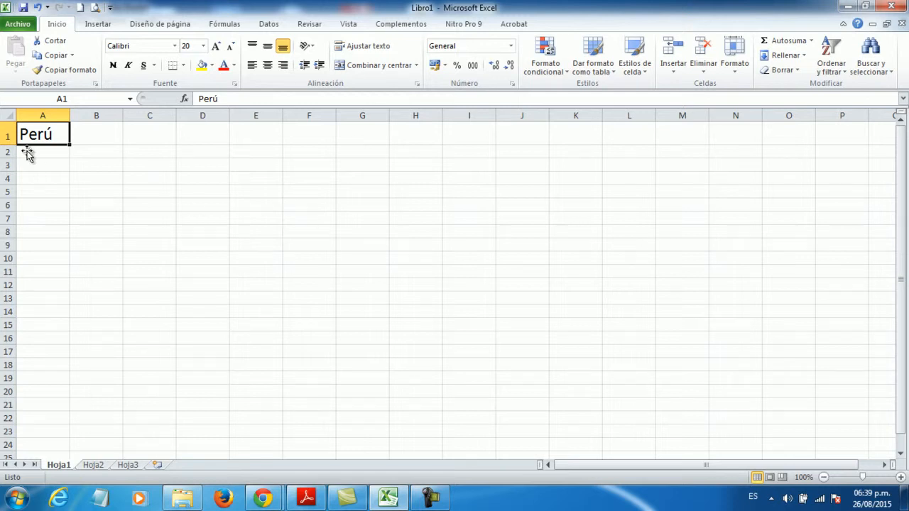
Step: Enter Brasil in cell D1 at the default font size for comparison with cell A1
{"action": "left_click", "coordinate": [210, 135]}
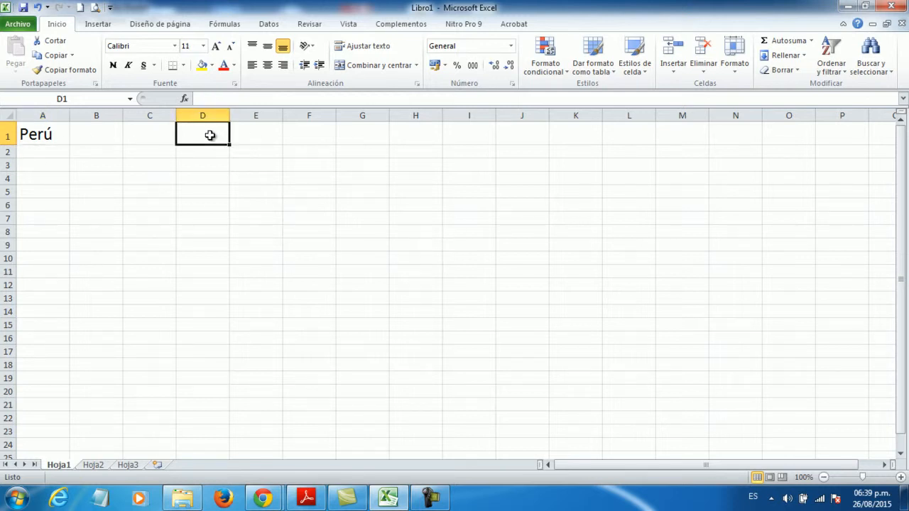
{"action": "type", "text": "Brasuil"}
{"action": "key", "text": "Return"}
{"action": "left_click", "coordinate": [210, 135]}
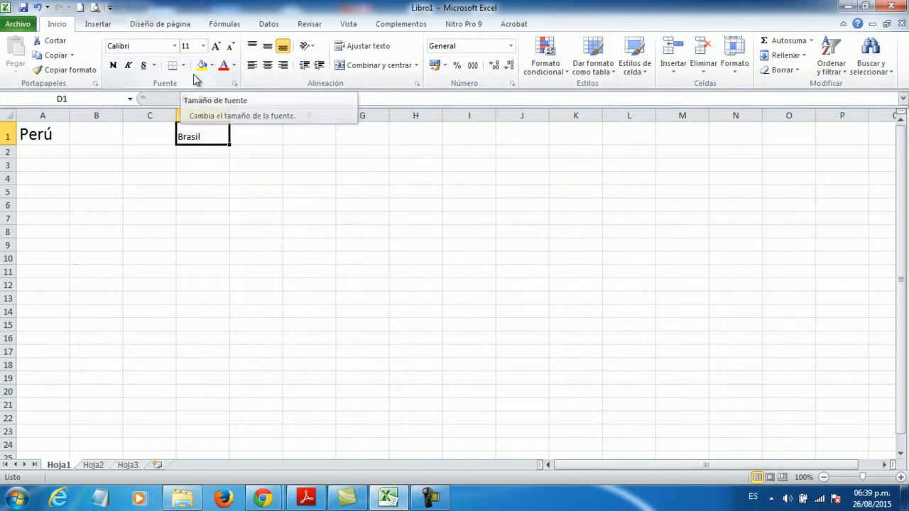
Step: Undo the Brasil entry in cell D1 and the font size change in cell A1
{"action": "left_click", "coordinate": [49, 133]}
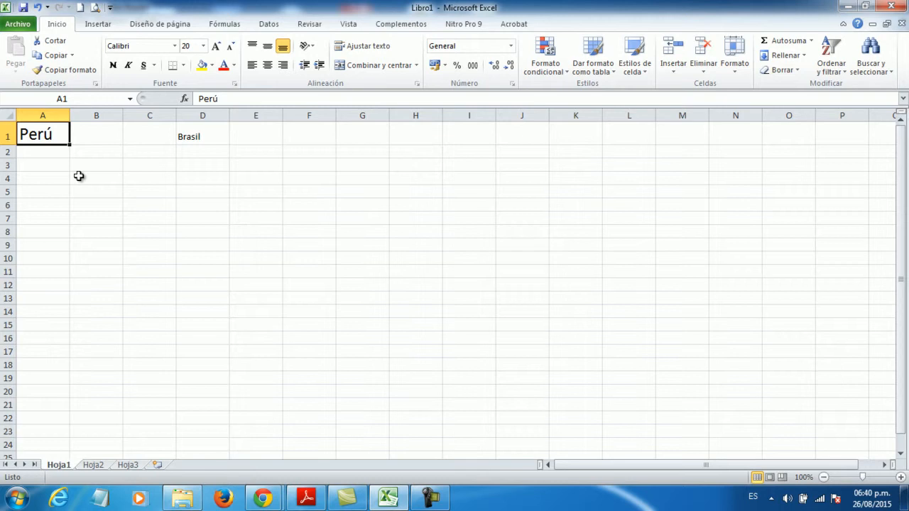
{"action": "key", "text": "ctrl+z"}
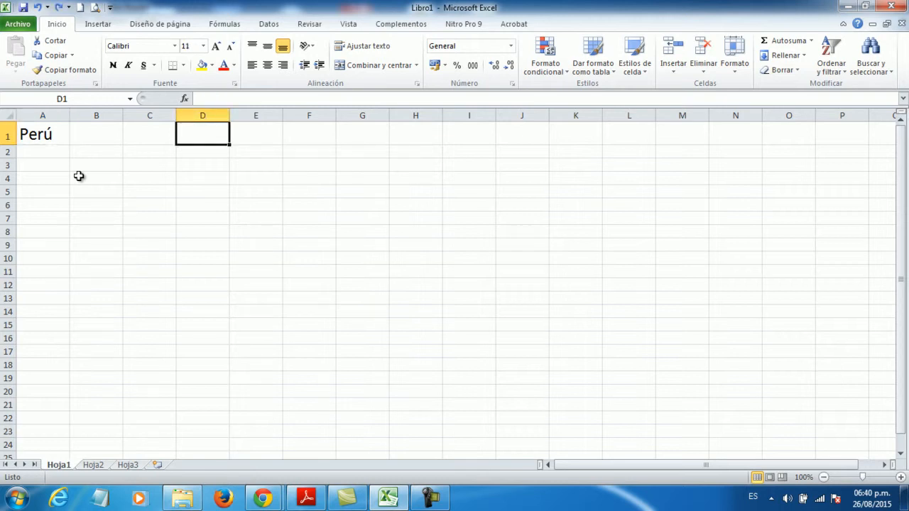
{"action": "key", "text": "ctrl+z"}
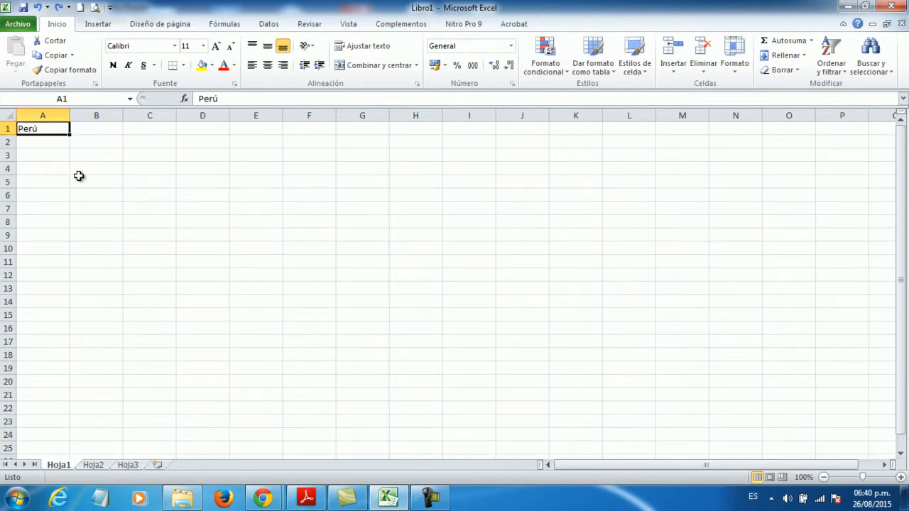
Step: Set the height of row 1 to 30 using the exact row height setting
{"action": "left_click", "coordinate": [132, 170]}
{"action": "left_click", "coordinate": [73, 159]}
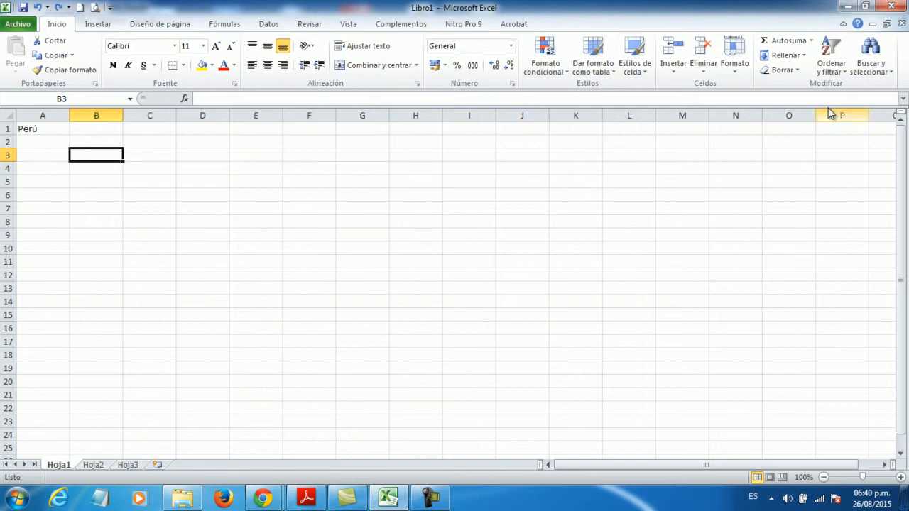
{"action": "left_click", "coordinate": [44, 128]}
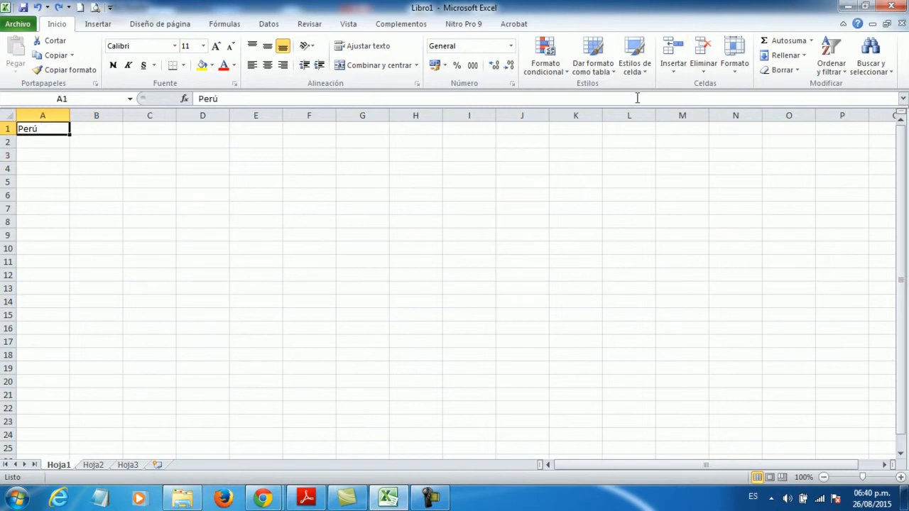
{"action": "left_click", "coordinate": [736, 75]}
{"action": "left_click", "coordinate": [764, 100]}
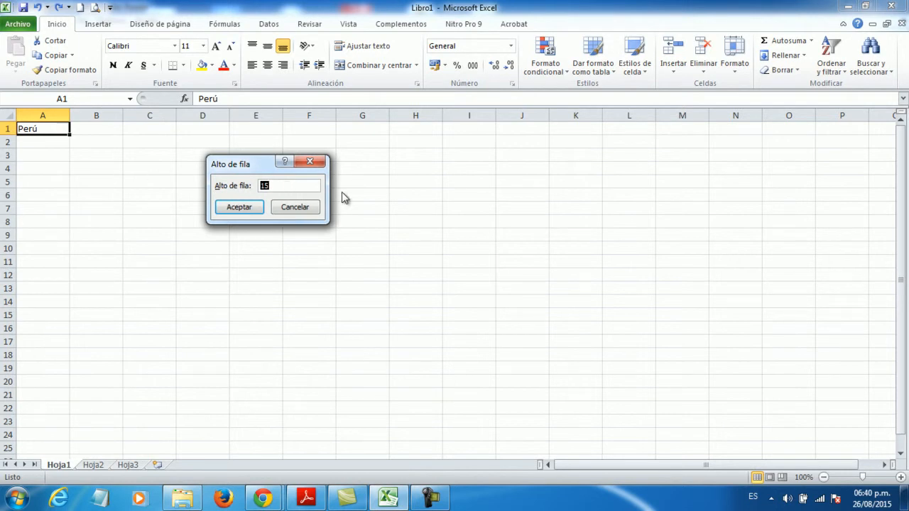
{"action": "type", "text": "30"}
{"action": "left_click", "coordinate": [246, 206]}
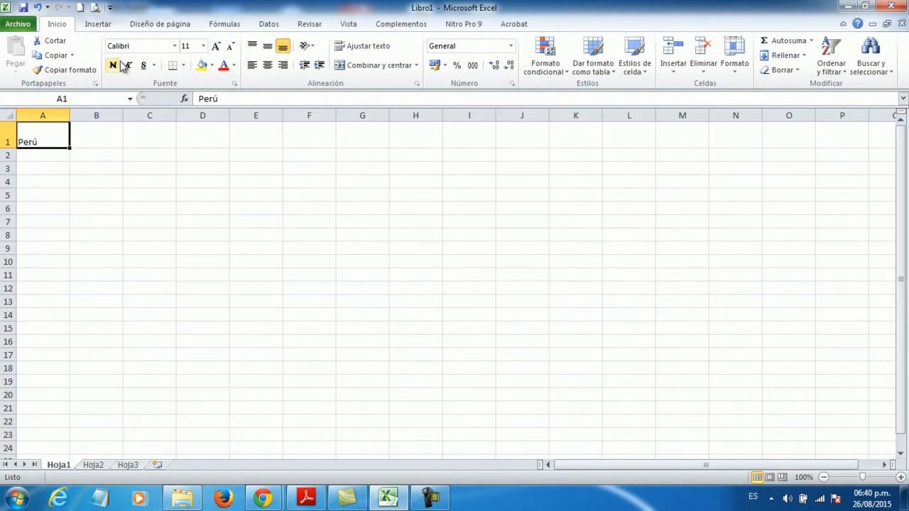
Step: Undo the last height change of row 1
{"action": "left_click", "coordinate": [37, 7]}
{"action": "left_click", "coordinate": [111, 195]}
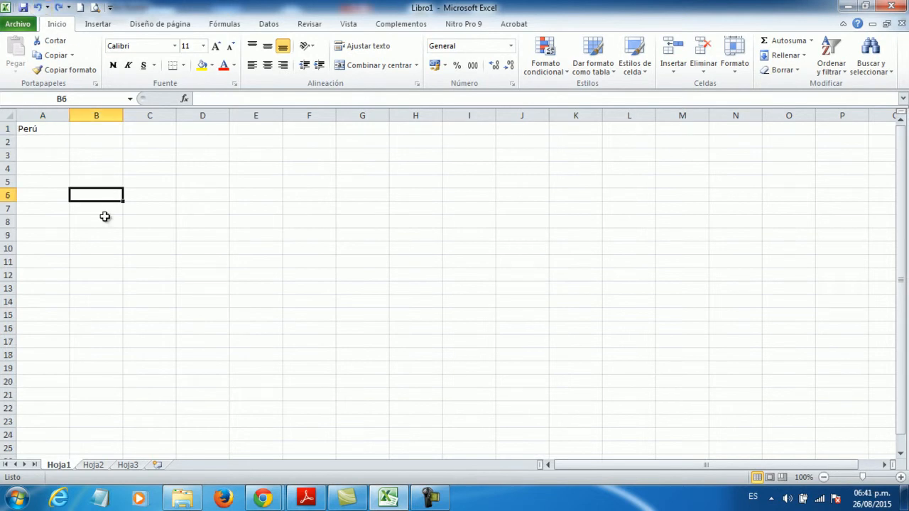
{"action": "left_click", "coordinate": [58, 128]}
Step: Stretch row 1 by its lower boundary to nearly three times the height of a standard row
{"action": "left_click", "coordinate": [75, 183]}
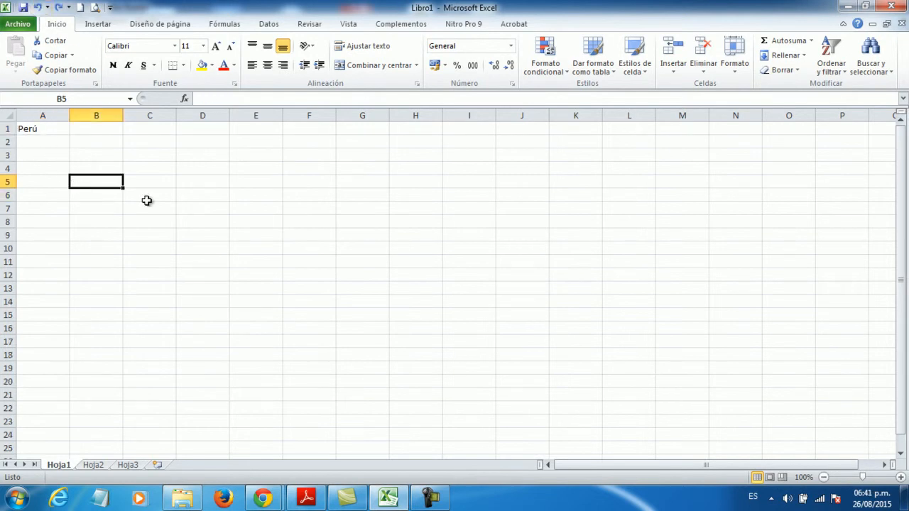
{"action": "left_click", "coordinate": [32, 132]}
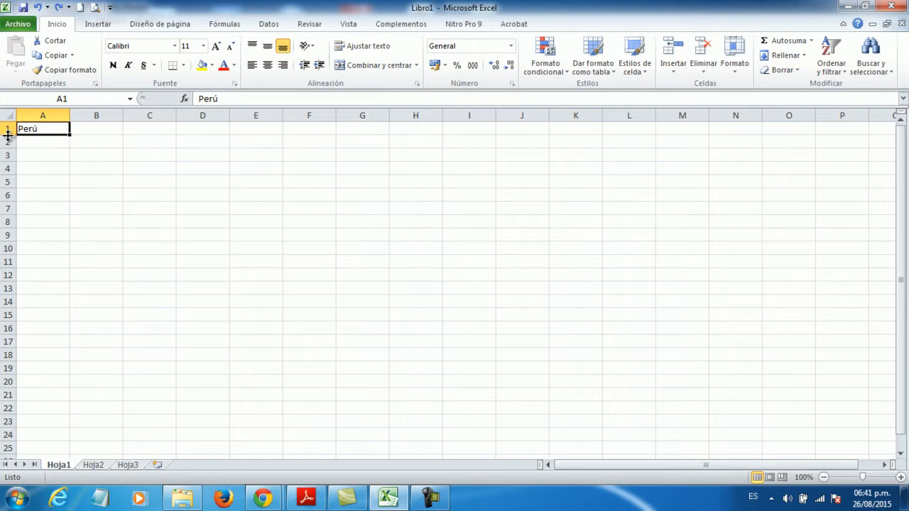
{"action": "left_click_drag", "start_coordinate": [8, 135], "coordinate": [8, 159]}
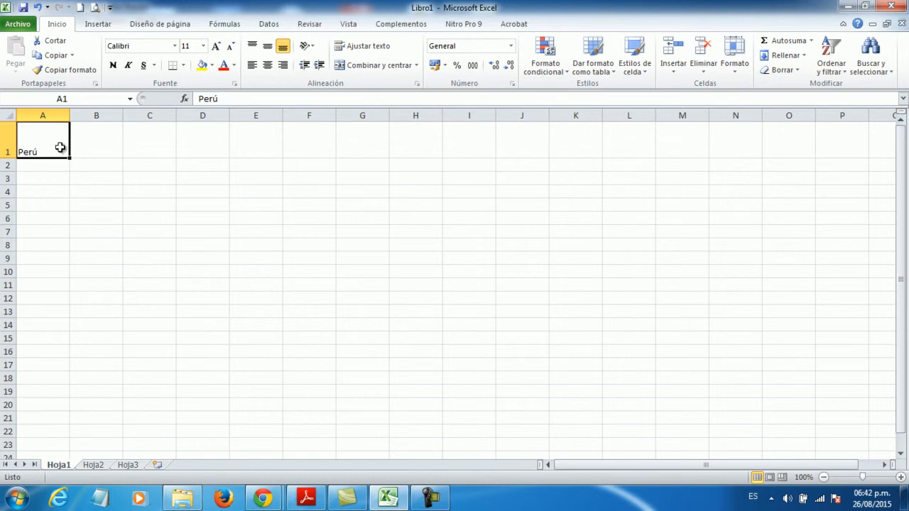
Step: Review the PDF guide's sections on changing row height and Autoajustar, and return to the Excel worksheet
{"action": "left_click", "coordinate": [315, 495]}
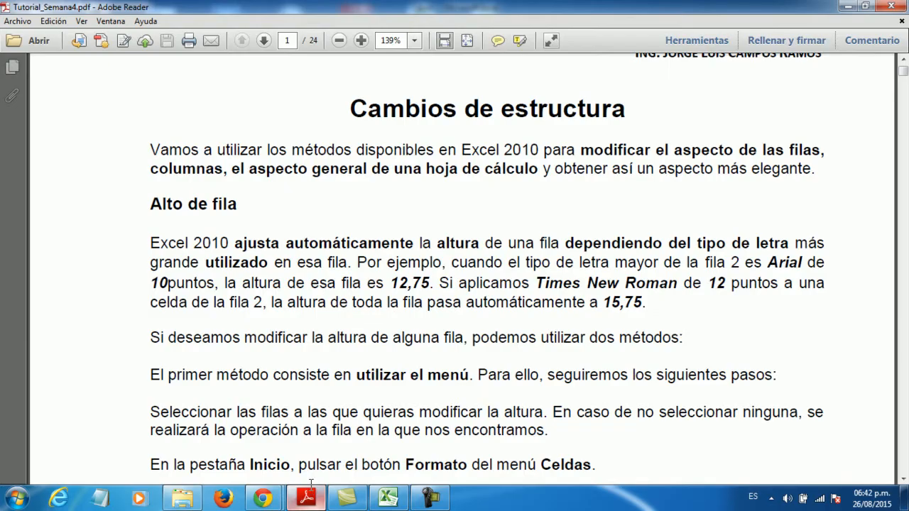
{"action": "scroll", "coordinate": [318, 365], "scroll_direction": "down", "scroll_amount": 10}
{"action": "scroll", "coordinate": [331, 248], "scroll_direction": "down", "scroll_amount": 15}
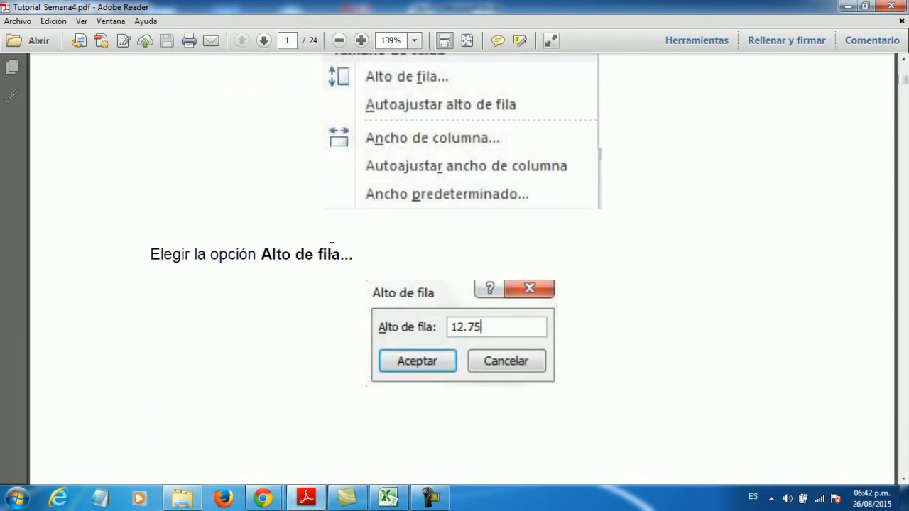
{"action": "scroll", "coordinate": [332, 248], "scroll_direction": "down", "scroll_amount": 10}
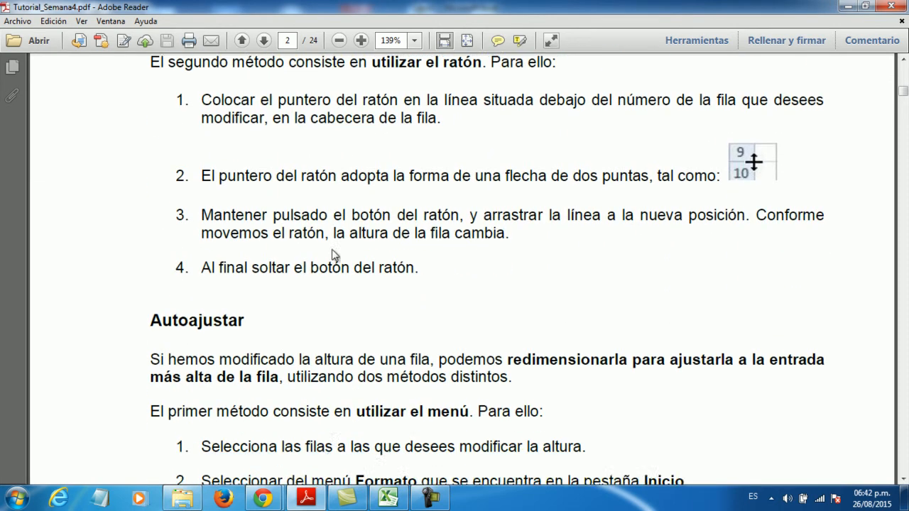
{"action": "scroll", "coordinate": [332, 248], "scroll_direction": "down", "scroll_amount": 2}
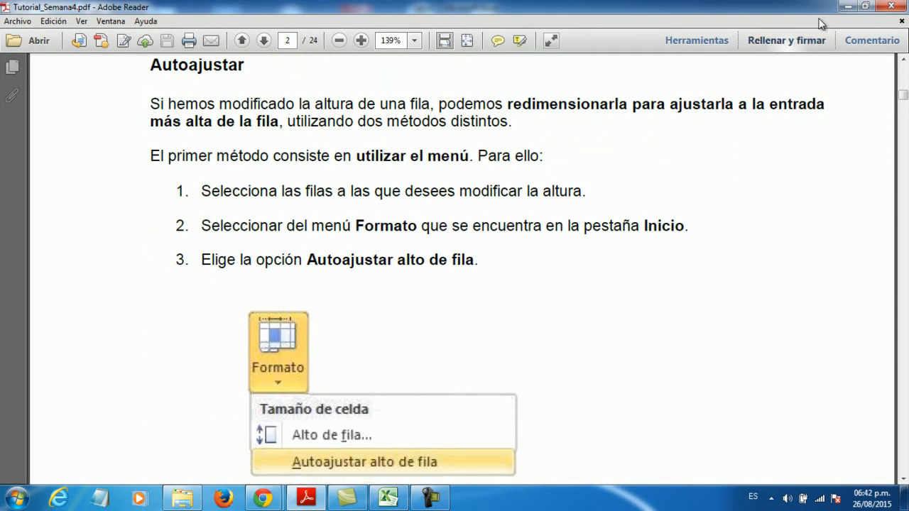
{"action": "left_click", "coordinate": [849, 7]}
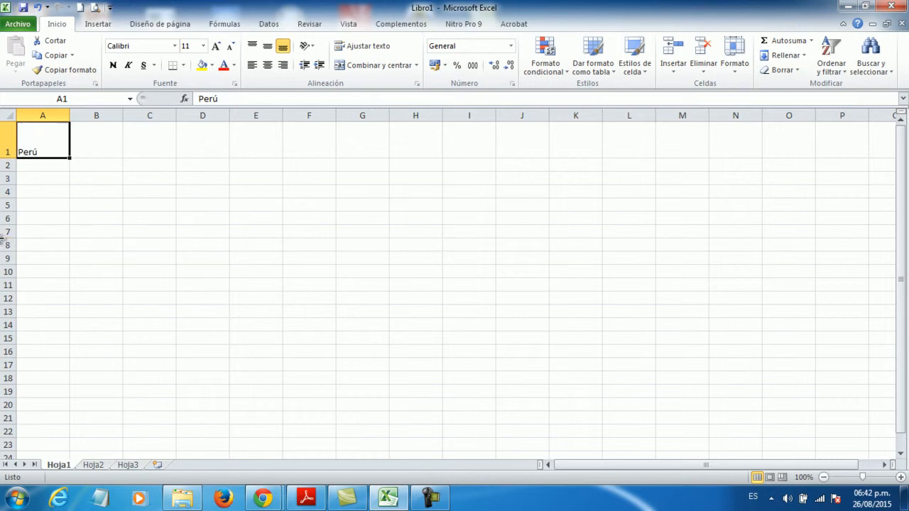
{"action": "left_click", "coordinate": [218, 190]}
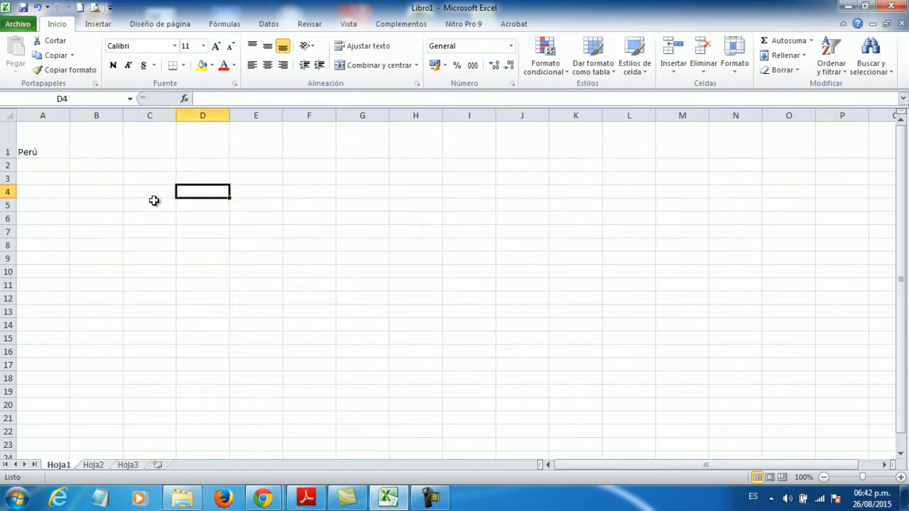
Step: Stretch row 1 to more than five times a standard row's height and make the text in A1 bold at size 18
{"action": "left_click", "coordinate": [38, 130]}
{"action": "left_click_drag", "start_coordinate": [8, 158], "coordinate": [10, 194]}
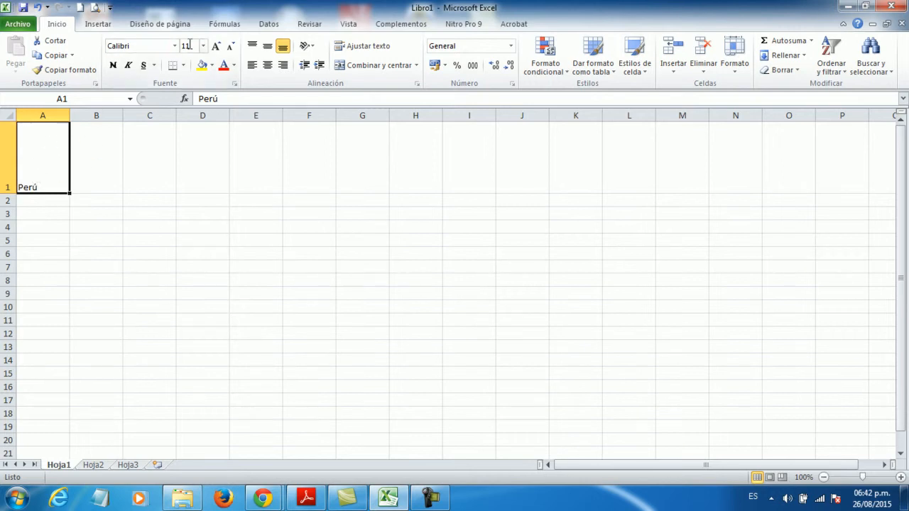
{"action": "left_click", "coordinate": [112, 64]}
{"action": "left_click", "coordinate": [215, 46]}
{"action": "left_click", "coordinate": [215, 45]}
{"action": "left_click", "coordinate": [216, 46]}
{"action": "left_click", "coordinate": [215, 46]}
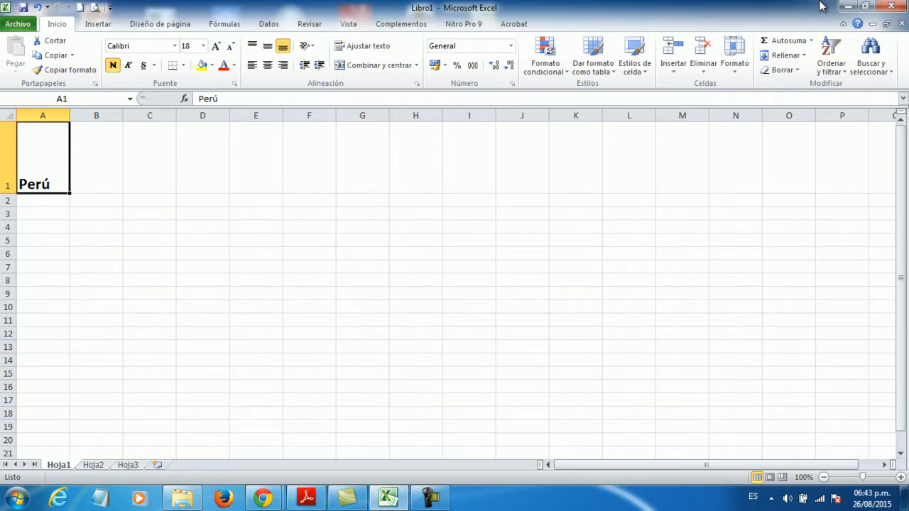
Step: Auto-fit the height of row 1 with the Format command for cell size and undo that adjustment
{"action": "left_click", "coordinate": [736, 65]}
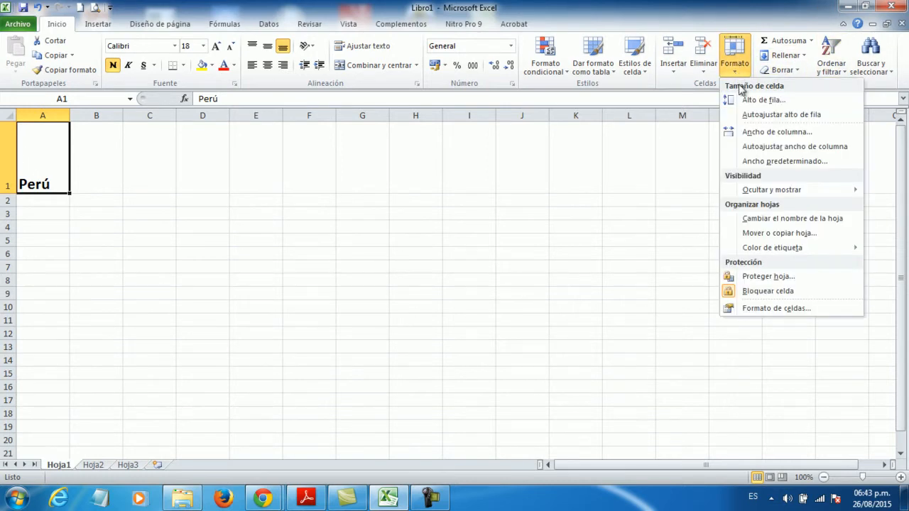
{"action": "left_click", "coordinate": [755, 118]}
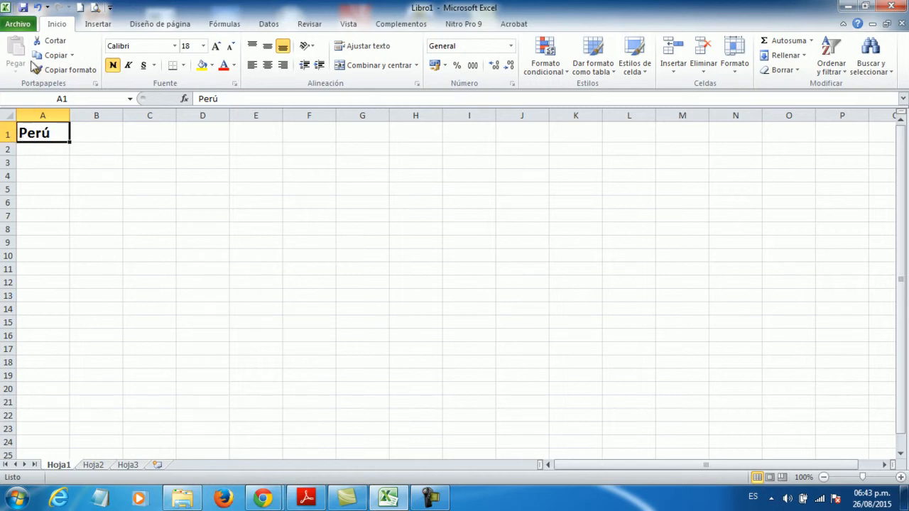
{"action": "left_click", "coordinate": [38, 8]}
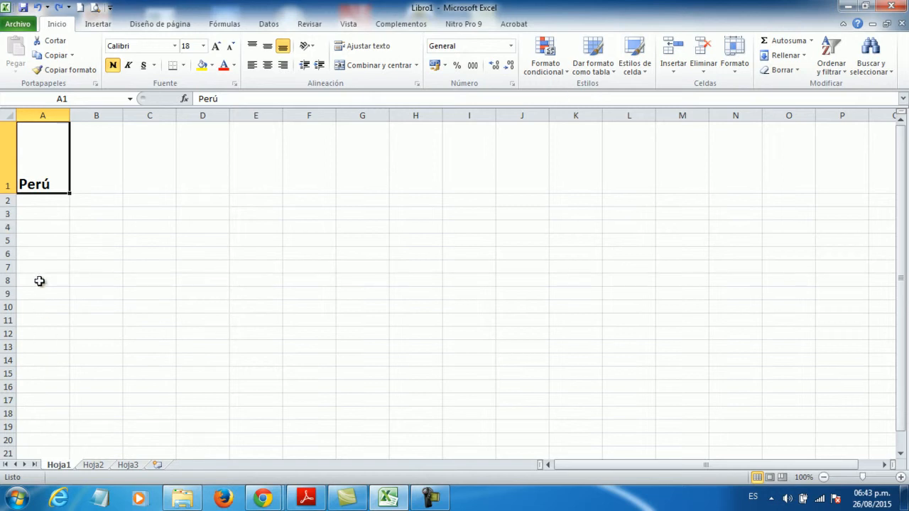
Step: Auto-fit row 1 to its text directly from its lower boundary in the row headers
{"action": "double_click", "coordinate": [9, 192]}
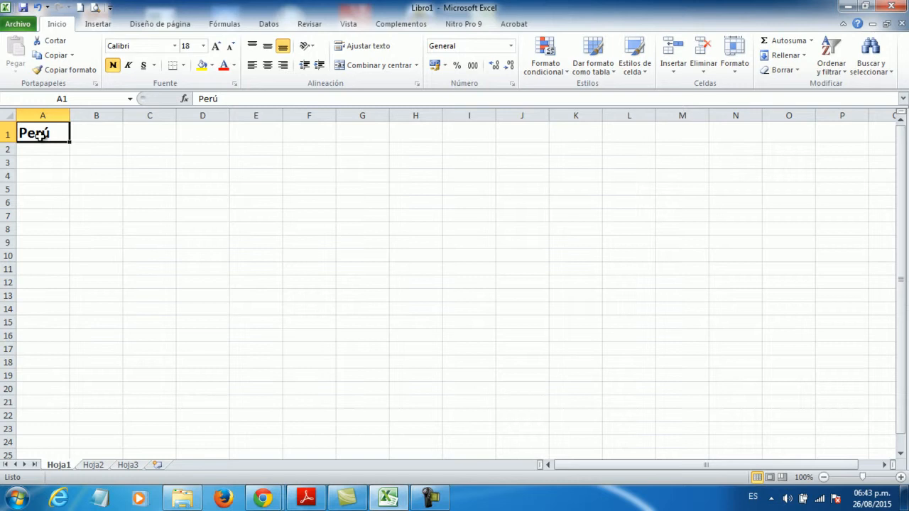
{"action": "left_click", "coordinate": [56, 173]}
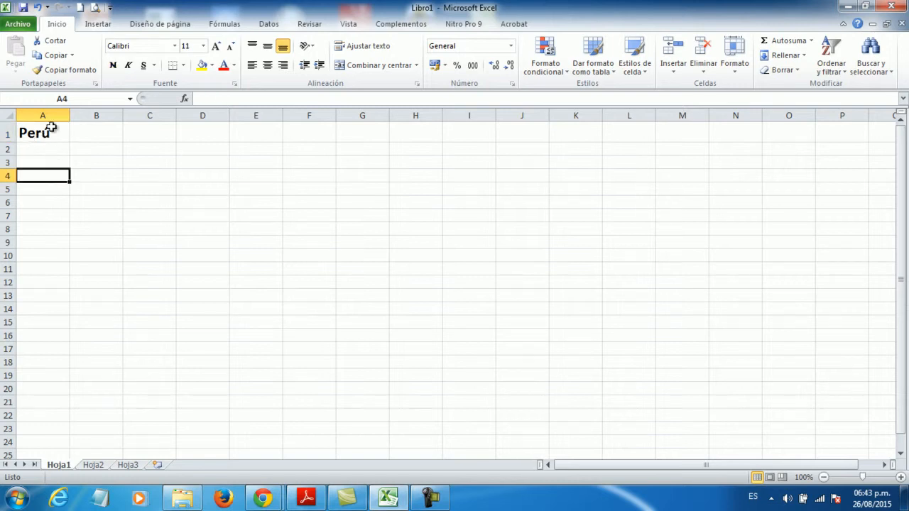
{"action": "left_click", "coordinate": [34, 131]}
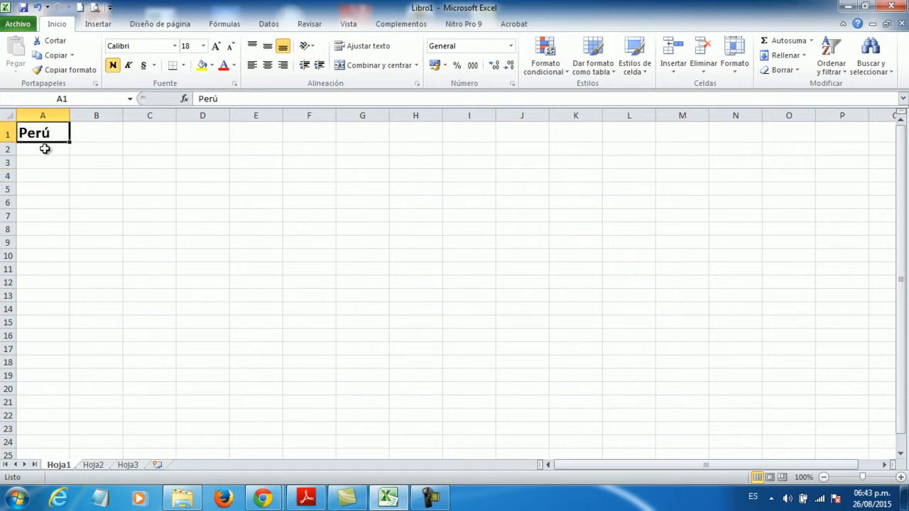
{"action": "left_click", "coordinate": [5, 132]}
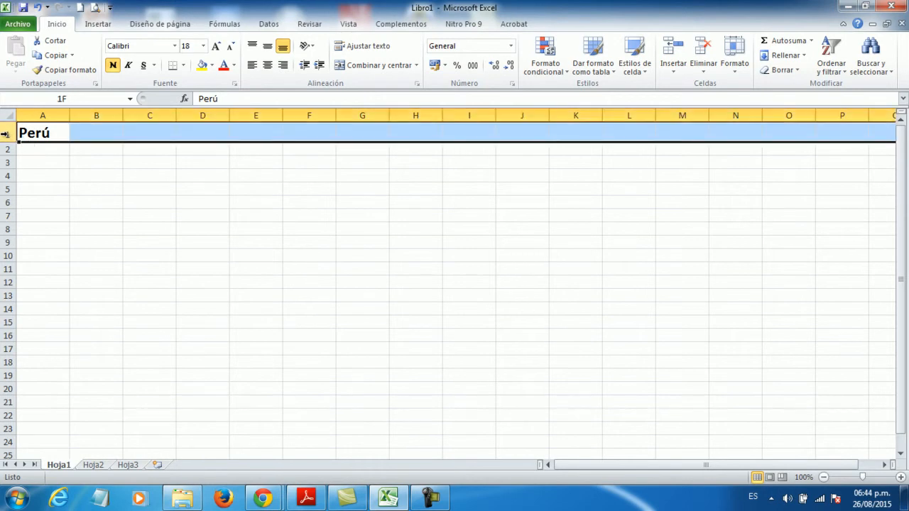
{"action": "left_click", "coordinate": [41, 216]}
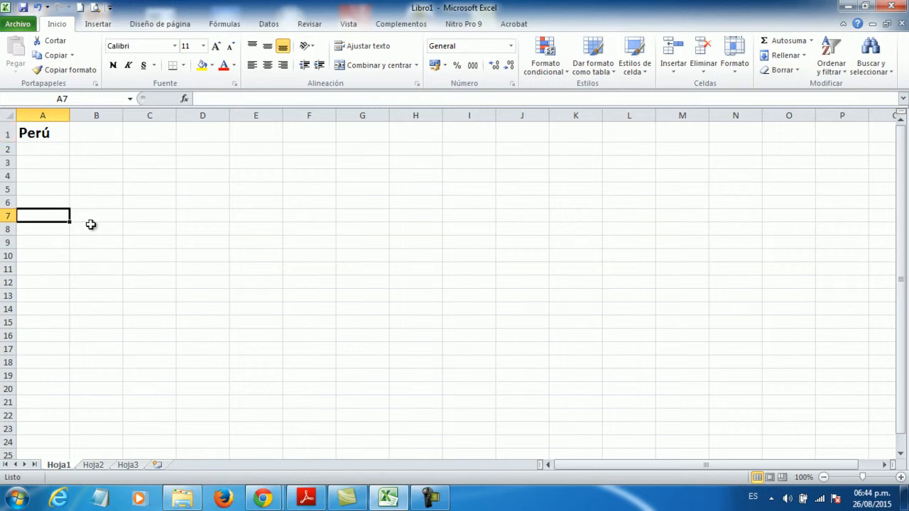
Step: Stretch rows 2, 3 and 5 by their lower boundaries to different heights, making row 3 the tallest
{"action": "left_click_drag", "start_coordinate": [8, 134], "coordinate": [4, 202]}
{"action": "left_click", "coordinate": [130, 257]}
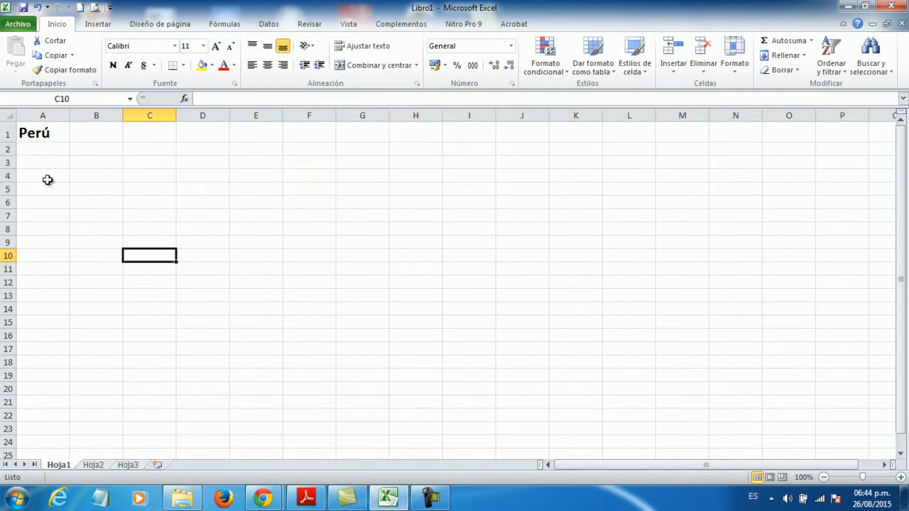
{"action": "left_click", "coordinate": [35, 133]}
{"action": "left_click_drag", "start_coordinate": [6, 156], "coordinate": [7, 225]}
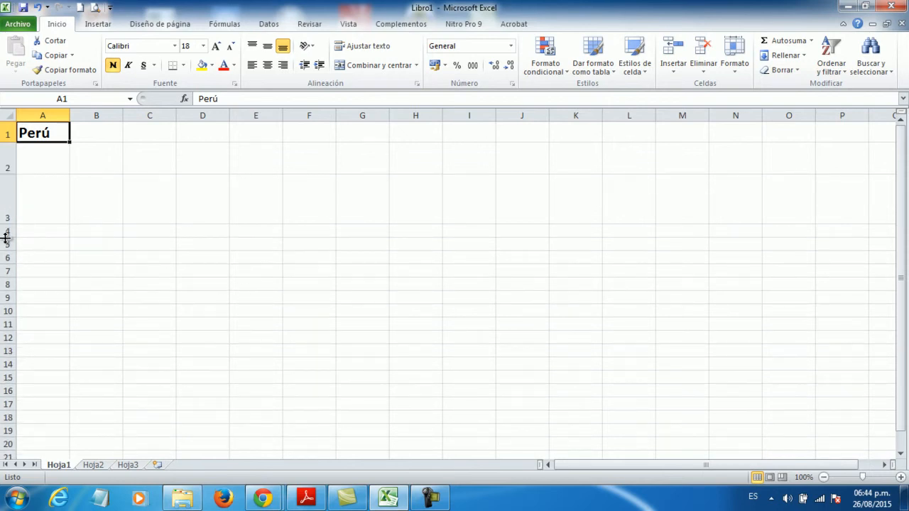
{"action": "left_click_drag", "start_coordinate": [9, 249], "coordinate": [8, 259]}
Step: Resize rows 1 to 5 together to one uniform height of about twice a standard row
{"action": "left_click_drag", "start_coordinate": [5, 134], "coordinate": [8, 239]}
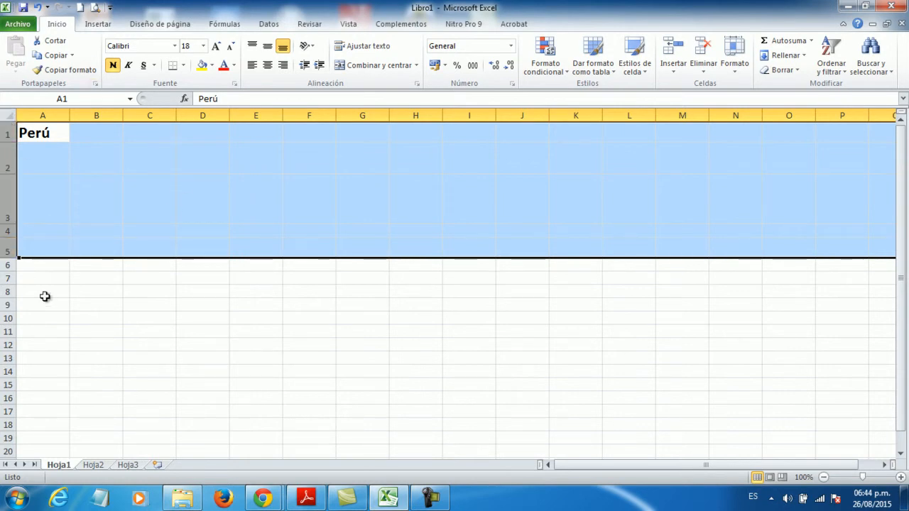
{"action": "left_click", "coordinate": [87, 319]}
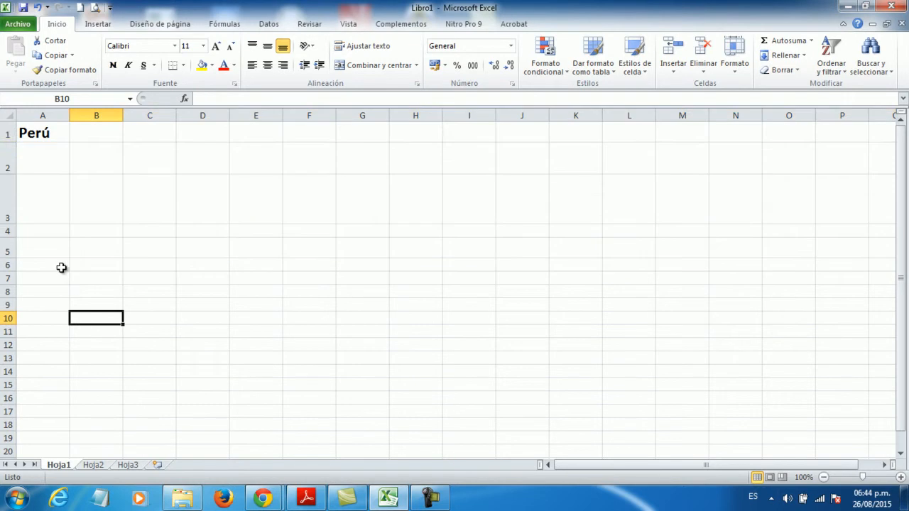
{"action": "left_click", "coordinate": [8, 134]}
{"action": "left_click_drag", "start_coordinate": [5, 136], "coordinate": [7, 245]}
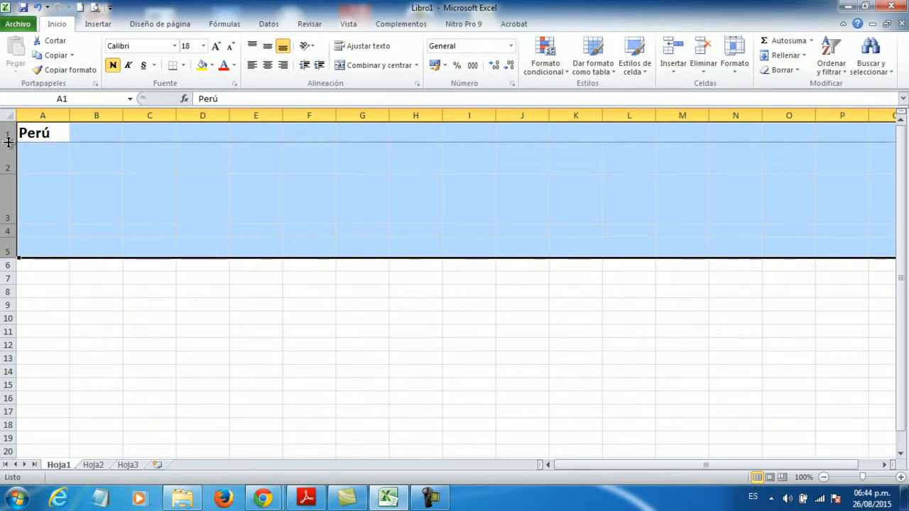
{"action": "left_click_drag", "start_coordinate": [8, 142], "coordinate": [9, 142]}
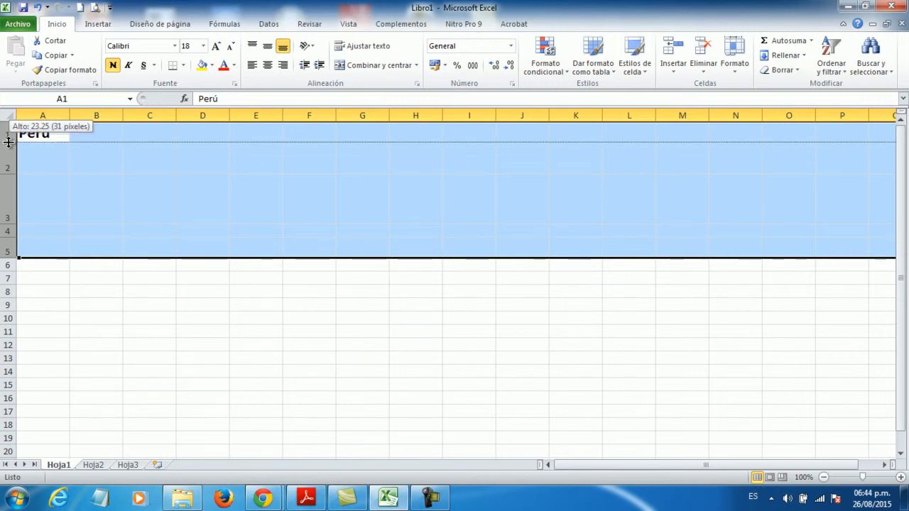
{"action": "left_click_drag", "start_coordinate": [9, 142], "coordinate": [9, 148]}
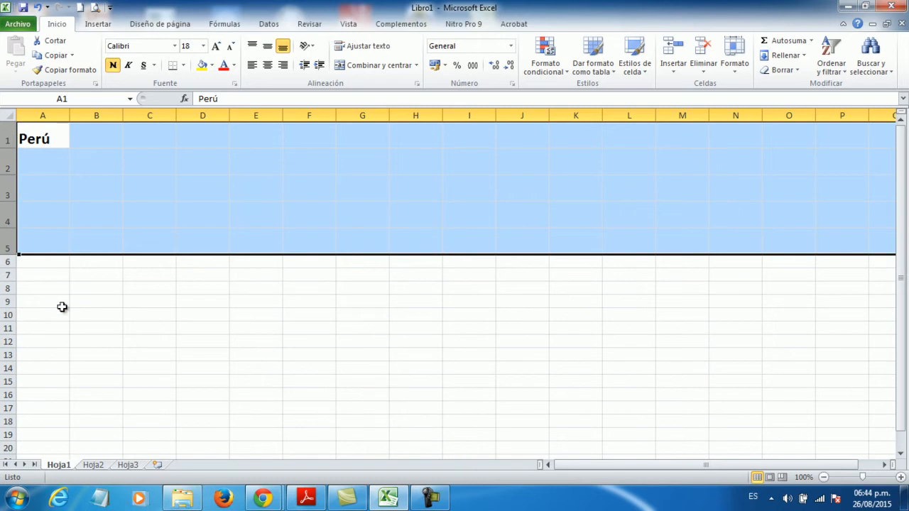
Step: Examine rows 1 to 5 one by one to compare their heights
{"action": "left_click", "coordinate": [61, 304]}
{"action": "left_click", "coordinate": [32, 146]}
{"action": "left_click", "coordinate": [31, 167]}
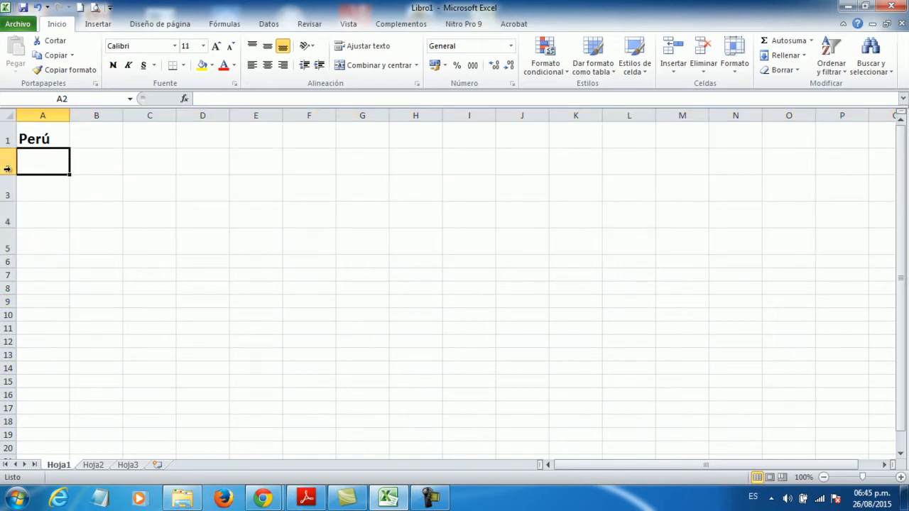
{"action": "left_click", "coordinate": [8, 190]}
{"action": "left_click", "coordinate": [8, 217]}
{"action": "left_click", "coordinate": [8, 244]}
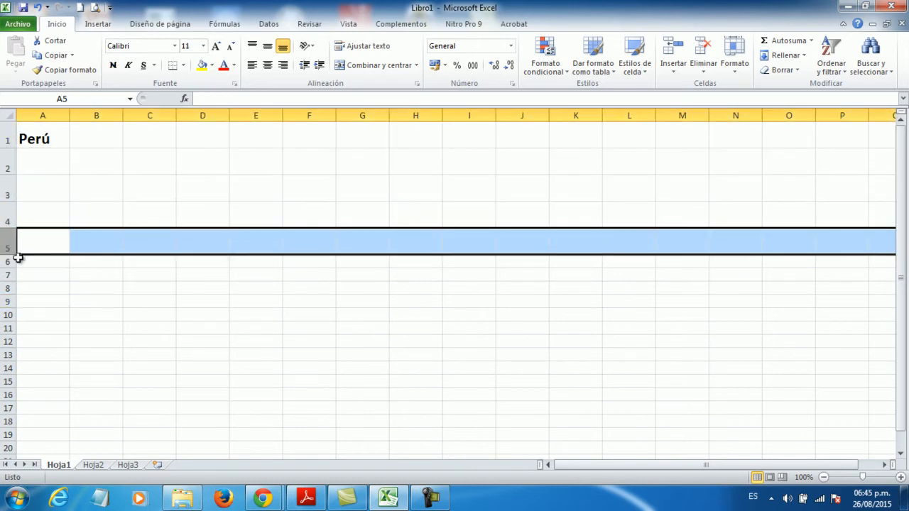
{"action": "left_click", "coordinate": [9, 135]}
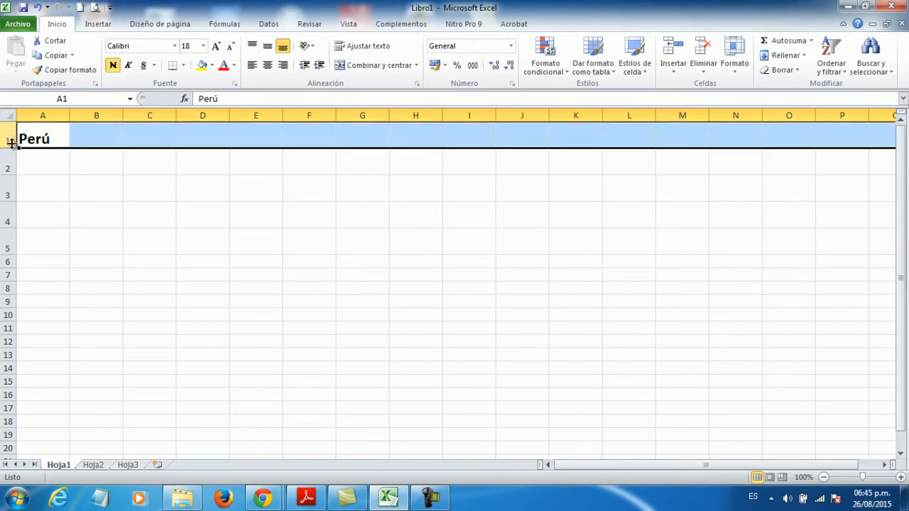
{"action": "left_click", "coordinate": [8, 162]}
{"action": "left_click", "coordinate": [8, 192]}
{"action": "left_click", "coordinate": [9, 216]}
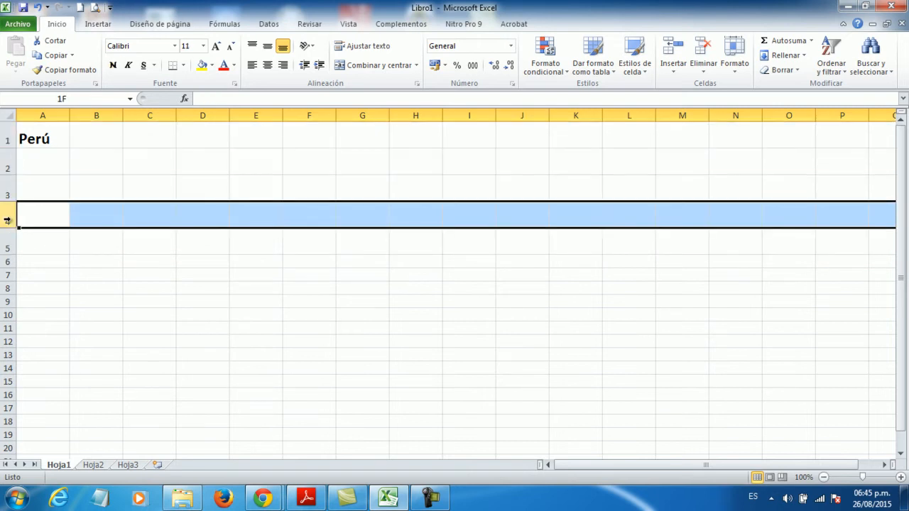
{"action": "left_click", "coordinate": [8, 243]}
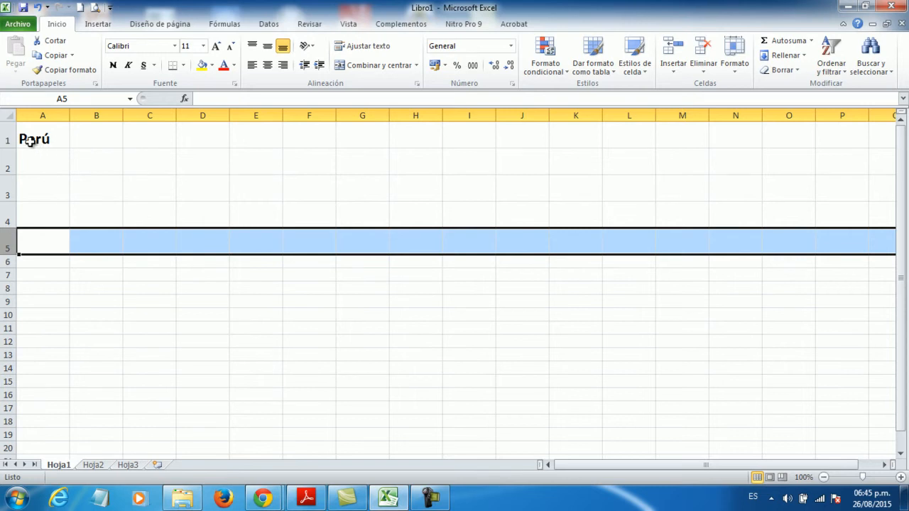
{"action": "left_click", "coordinate": [103, 207]}
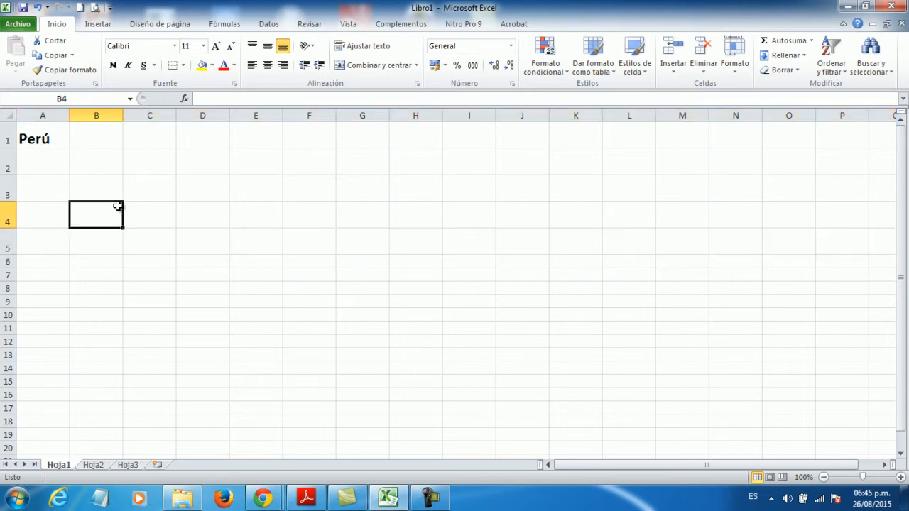
Step: Undo every change made to the worksheet, back to the original empty sheet
{"action": "left_click", "coordinate": [37, 8]}
{"action": "left_click", "coordinate": [38, 8]}
{"action": "left_click", "coordinate": [38, 8]}
{"action": "left_click", "coordinate": [38, 7]}
{"action": "left_click", "coordinate": [38, 8]}
{"action": "left_click", "coordinate": [37, 8]}
{"action": "left_click", "coordinate": [38, 8]}
{"action": "left_click", "coordinate": [38, 7]}
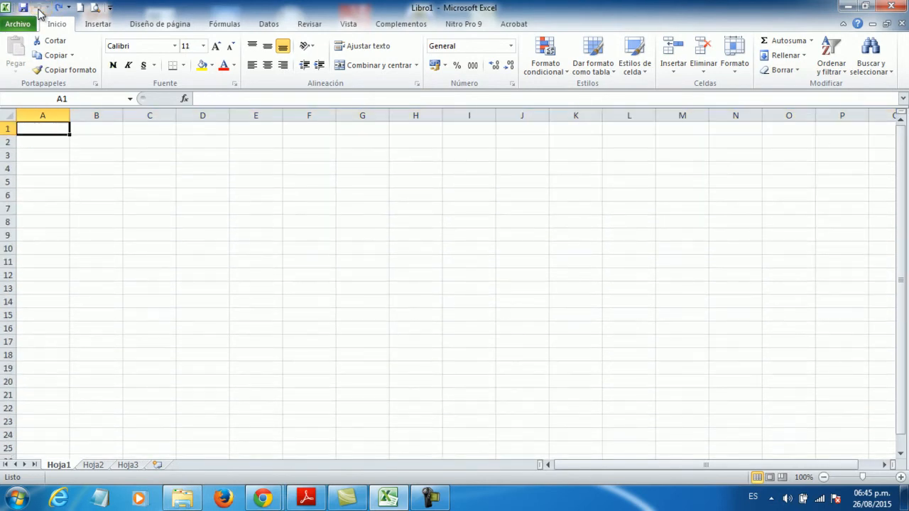
Step: Review the PDF guide's section on default column width (Ancho de columna) and return to the Excel worksheet
{"action": "left_click", "coordinate": [314, 504]}
{"action": "scroll", "coordinate": [351, 344], "scroll_direction": "down", "scroll_amount": 15}
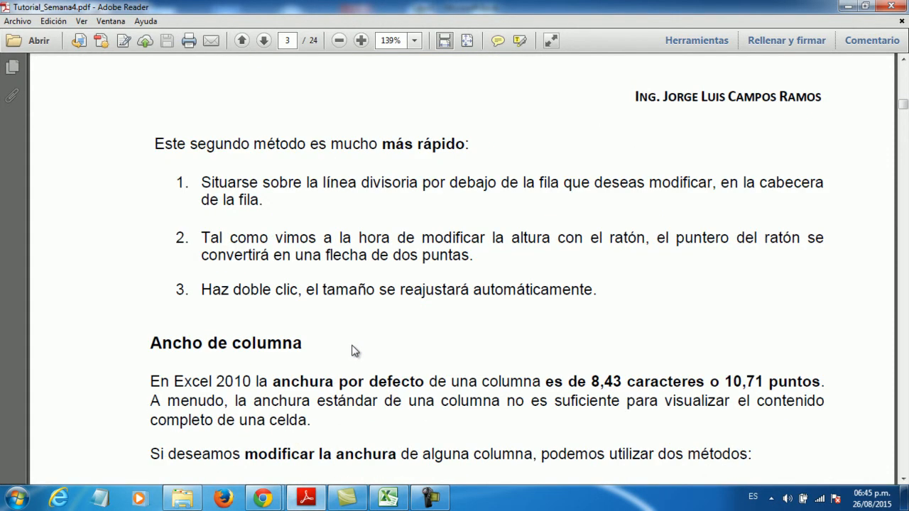
{"action": "scroll", "coordinate": [352, 343], "scroll_direction": "down", "scroll_amount": 2}
{"action": "scroll", "coordinate": [351, 344], "scroll_direction": "up", "scroll_amount": 1}
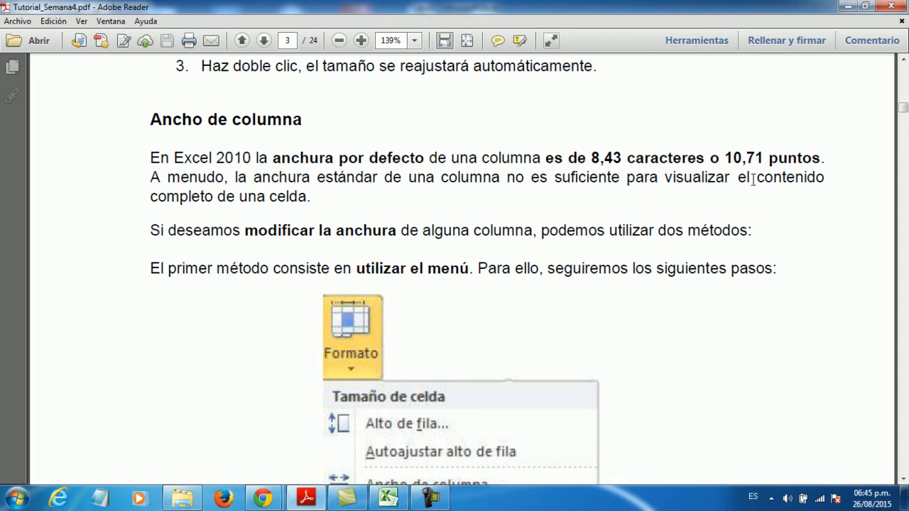
{"action": "left_click", "coordinate": [388, 497]}
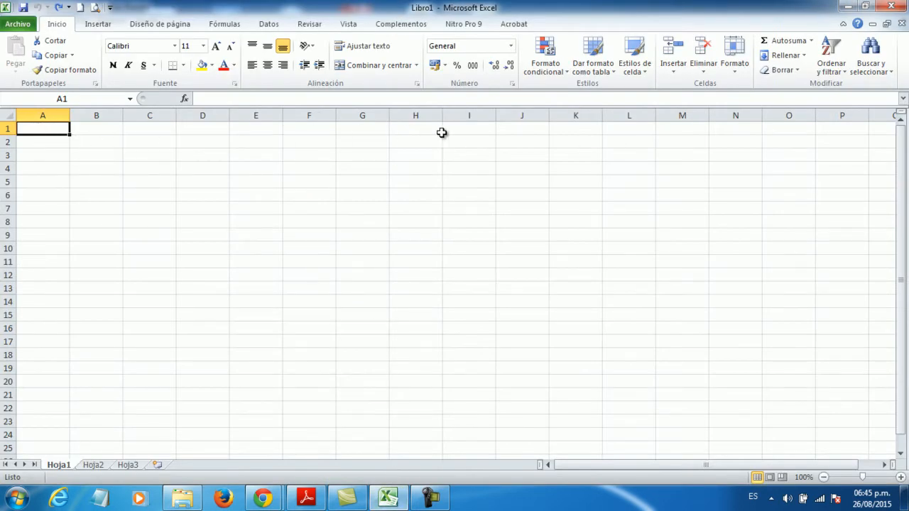
Step: Check the exact column width setting of column A and dismiss the dialog
{"action": "left_click", "coordinate": [735, 75]}
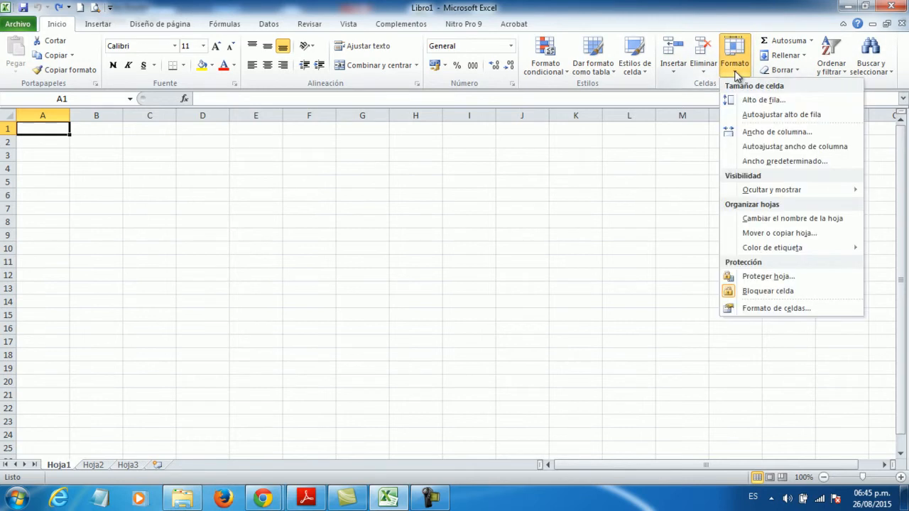
{"action": "left_click", "coordinate": [756, 133]}
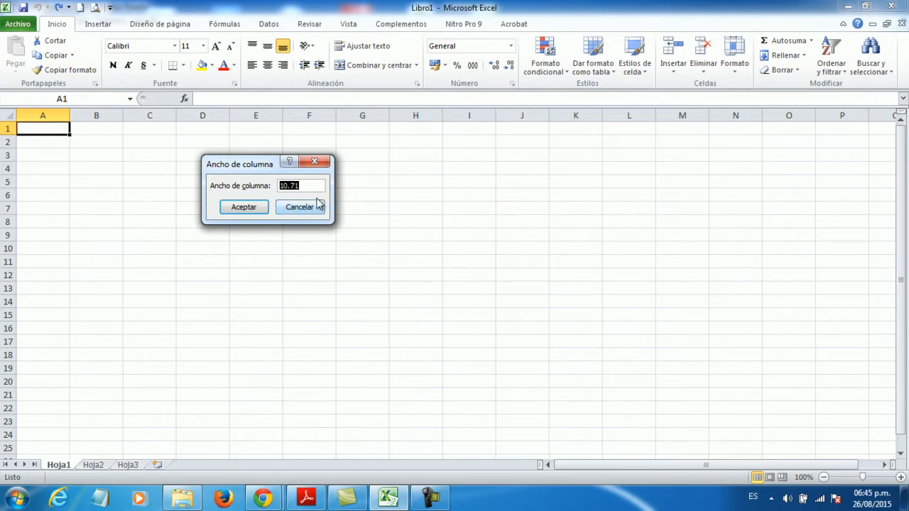
{"action": "left_click", "coordinate": [313, 165]}
{"action": "left_click", "coordinate": [564, 231]}
{"action": "left_click", "coordinate": [62, 133]}
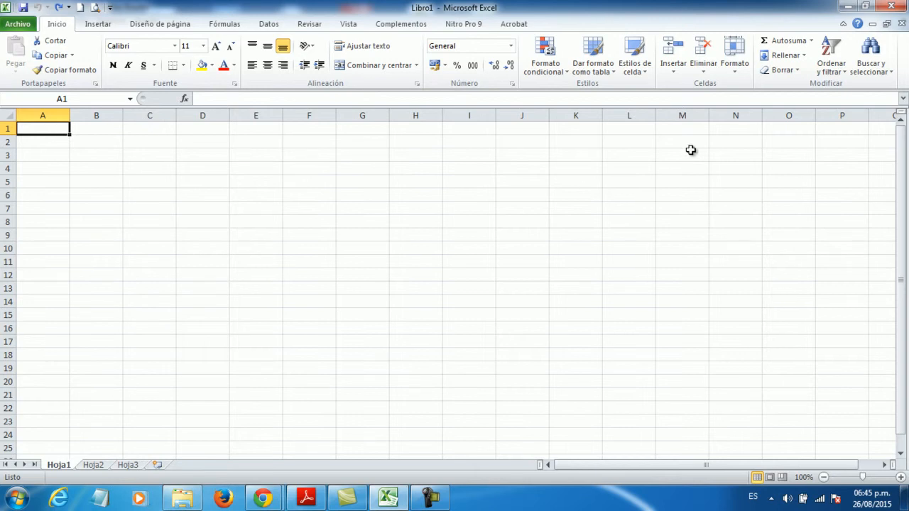
{"action": "type", "text": "La Unión ha"}
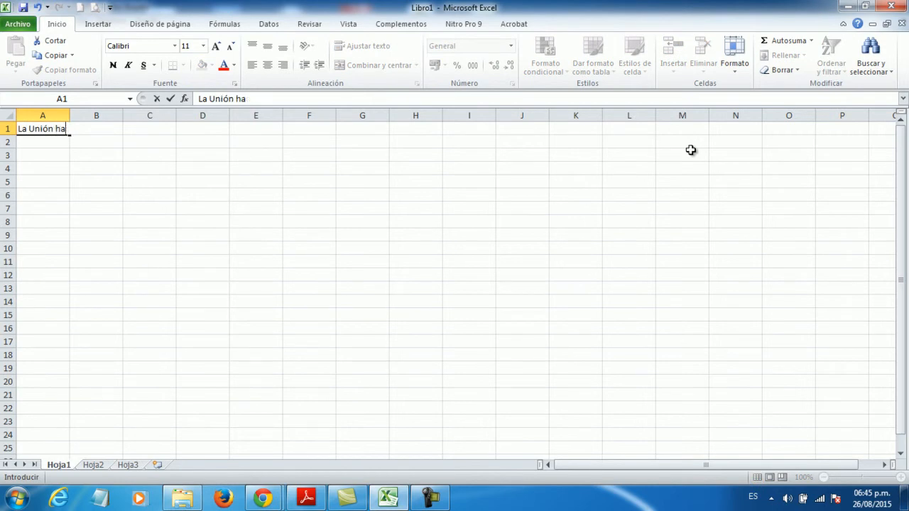
{"action": "key", "text": "BackSpace"}
{"action": "key", "text": "BackSpace"}
{"action": "key", "text": "BackSpace"}
{"action": "key", "text": "BackSpace"}
{"action": "key", "text": "BackSpace"}
{"action": "key", "text": "BackSpace"}
{"action": "key", "text": "BackSpace"}
{"action": "key", "text": "BackSpace"}
{"action": "key", "text": "BackSpace"}
{"action": "key", "text": "BackSpace"}
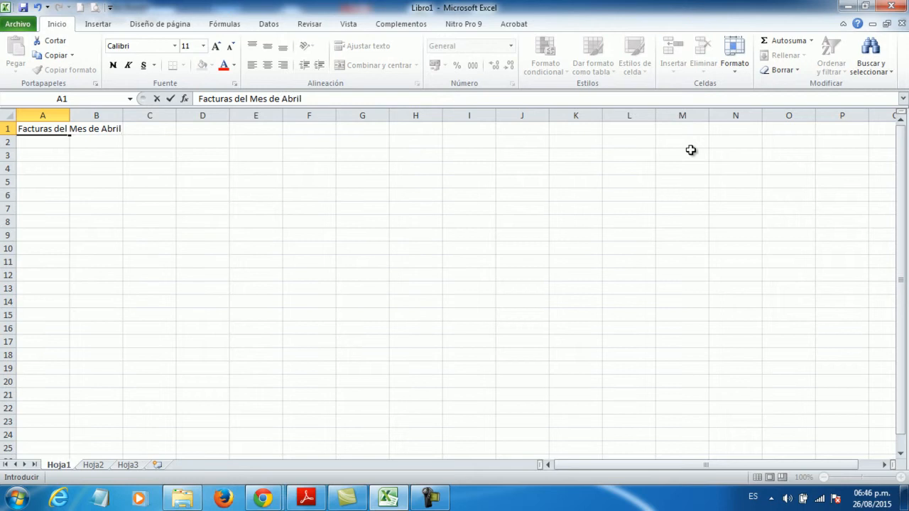
Step: Enter "Facturas del Mes de Abril" in cell A1 and "Piura" in B1, and check the contents of both cells
{"action": "key", "text": "Return"}
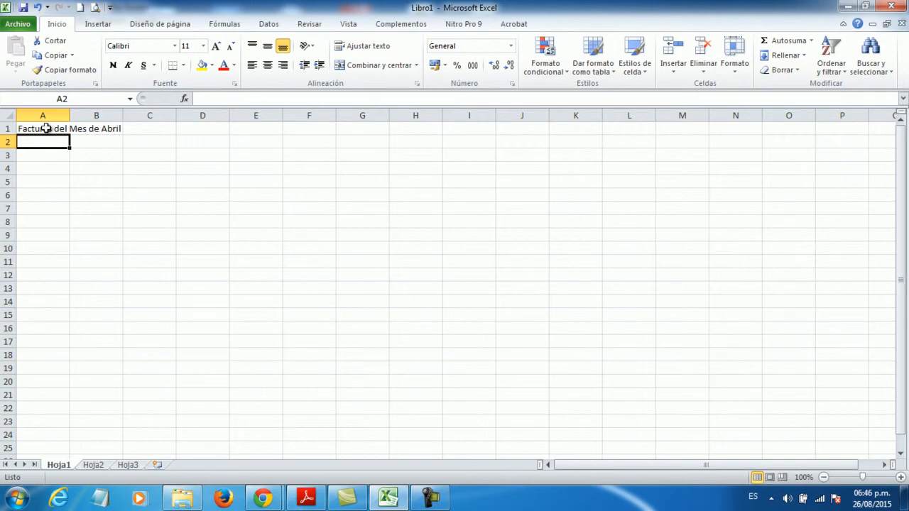
{"action": "left_click", "coordinate": [100, 130]}
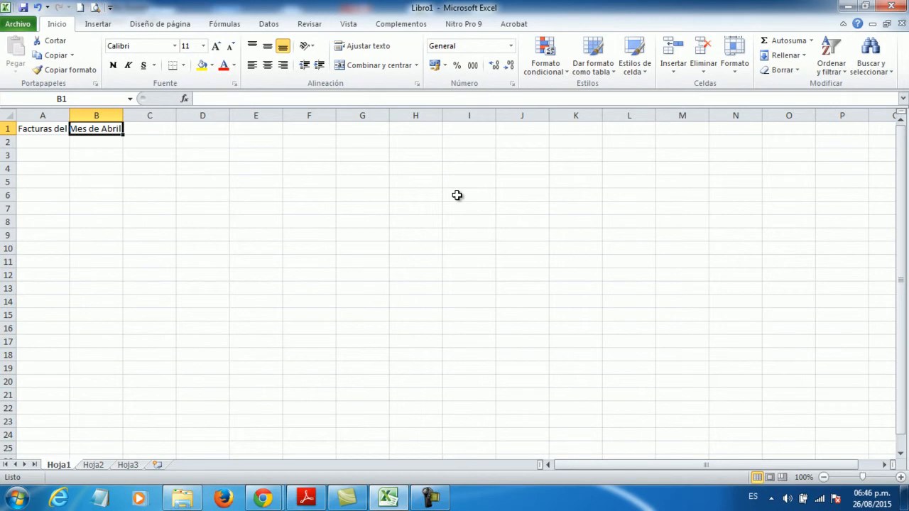
{"action": "type", "text": "Piura"}
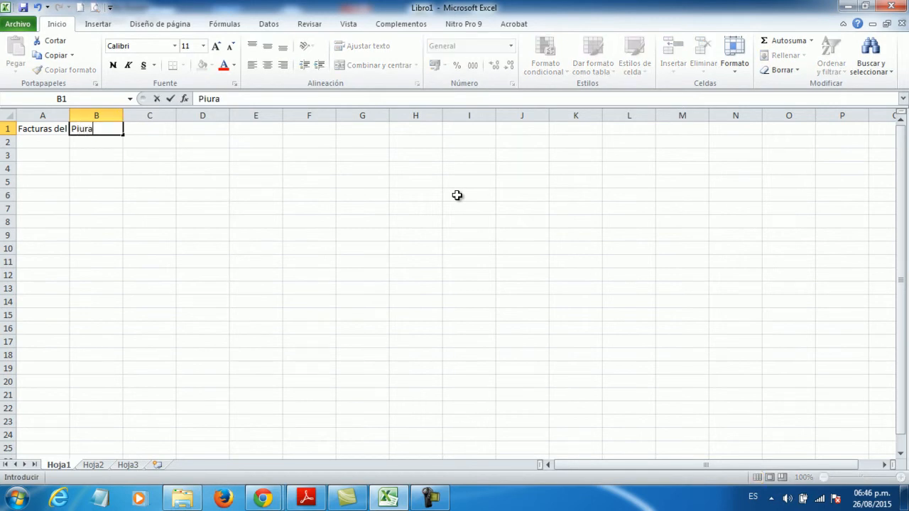
{"action": "key", "text": "Return"}
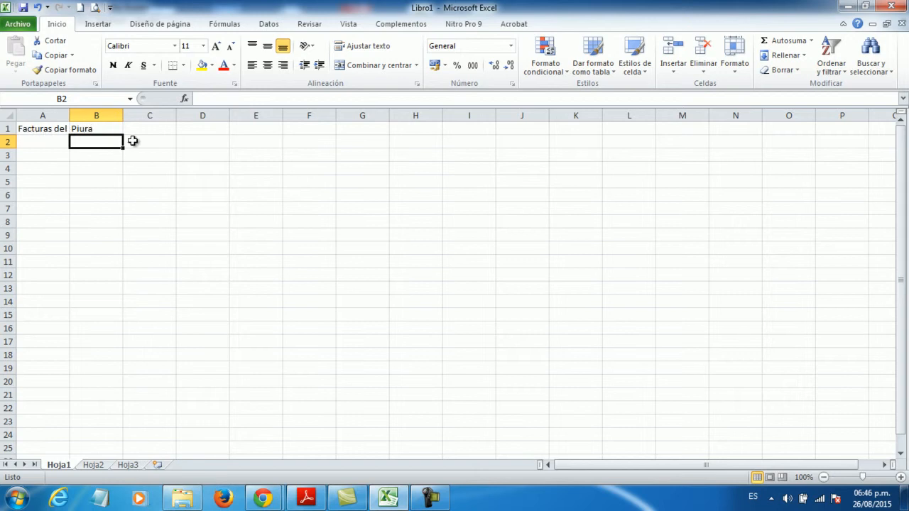
{"action": "left_click", "coordinate": [78, 182]}
{"action": "left_click", "coordinate": [99, 131]}
{"action": "left_click", "coordinate": [54, 129]}
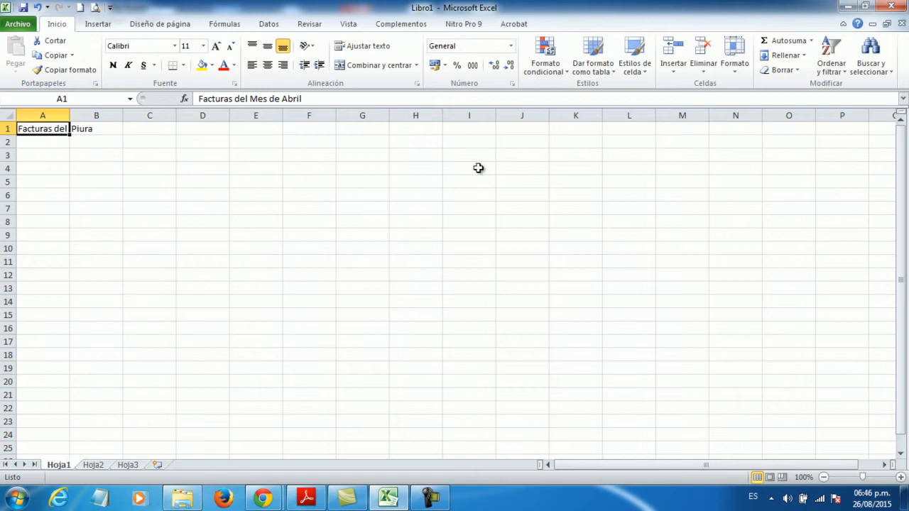
Step: Set the width of column A to exactly 20
{"action": "left_click", "coordinate": [44, 115]}
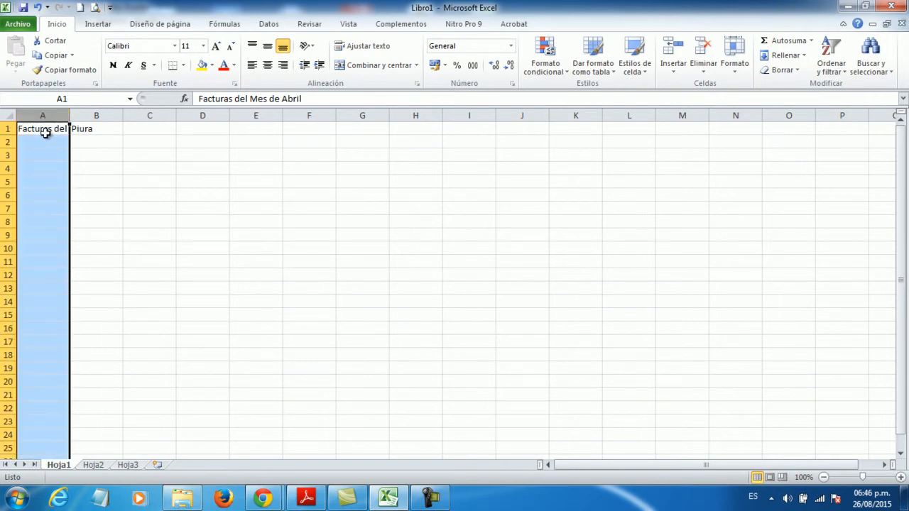
{"action": "left_click", "coordinate": [45, 130]}
{"action": "left_click", "coordinate": [732, 71]}
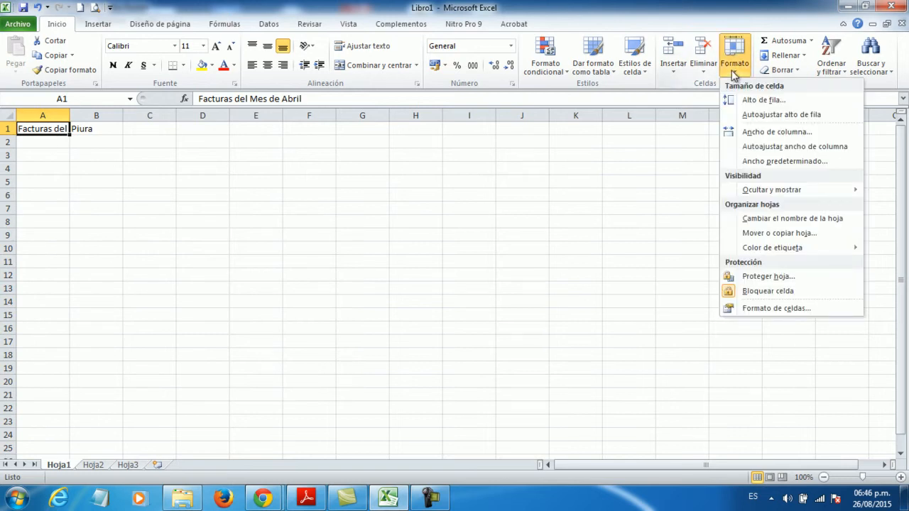
{"action": "left_click", "coordinate": [750, 133]}
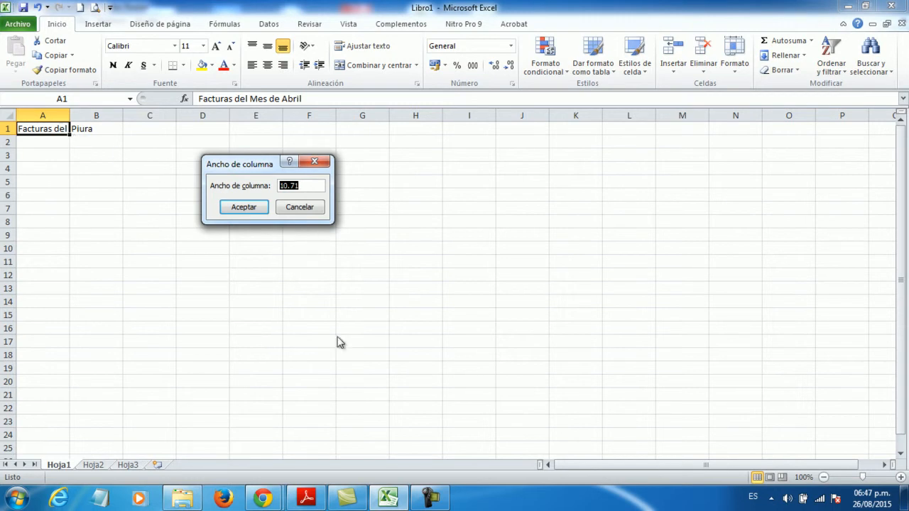
{"action": "type", "text": "20"}
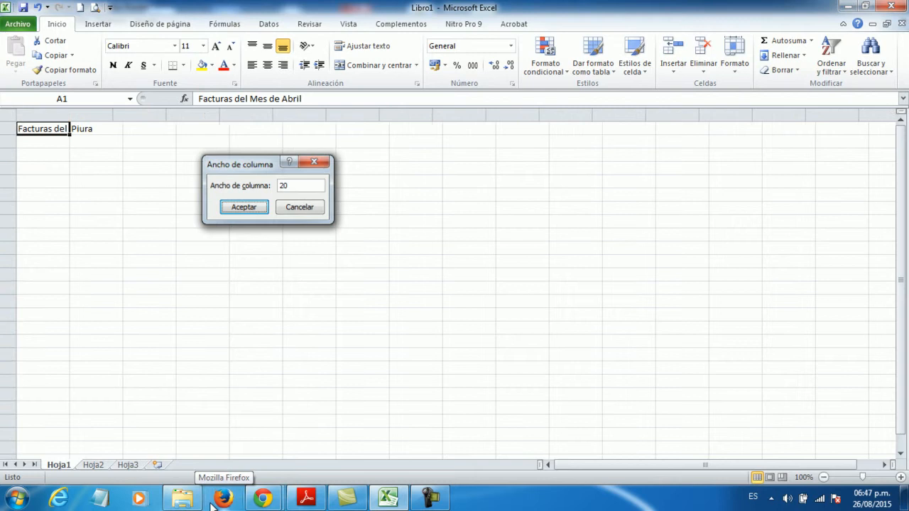
{"action": "key", "text": "Return"}
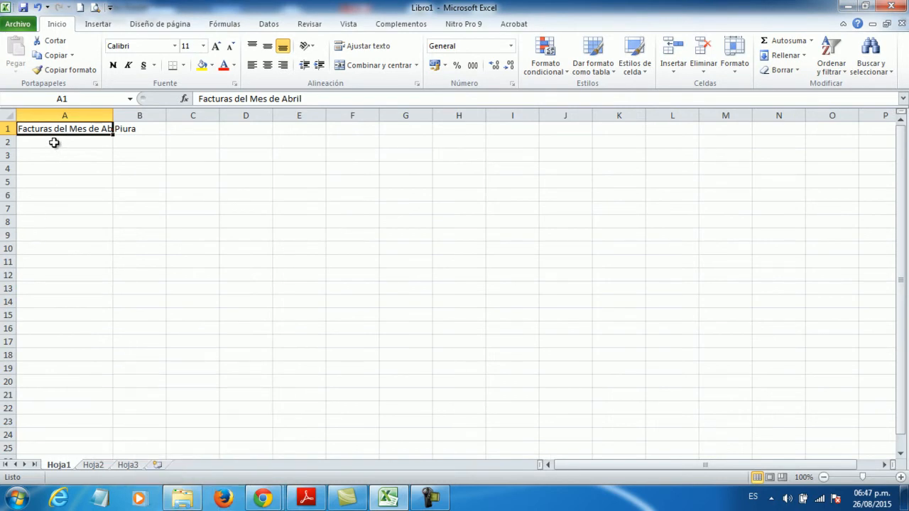
Step: Set the width of column A to exactly 30, and undo both width changes
{"action": "left_click", "coordinate": [734, 64]}
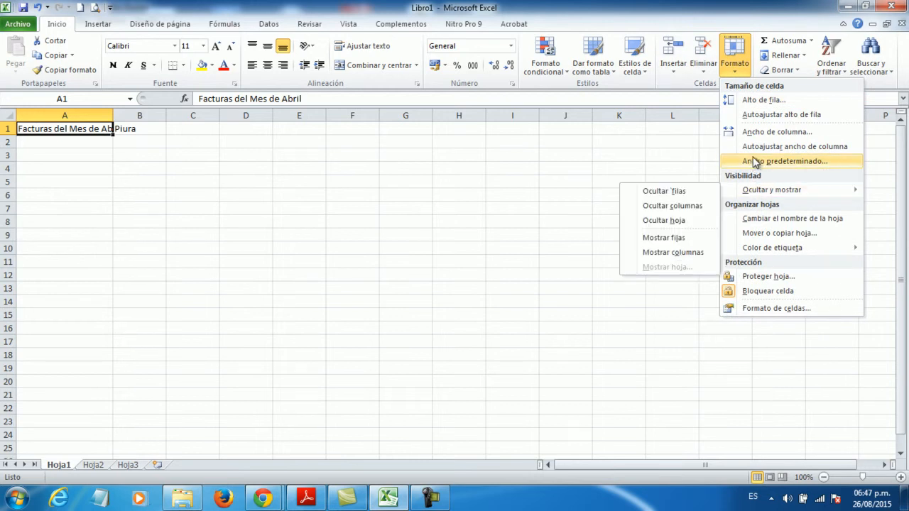
{"action": "left_click", "coordinate": [757, 135]}
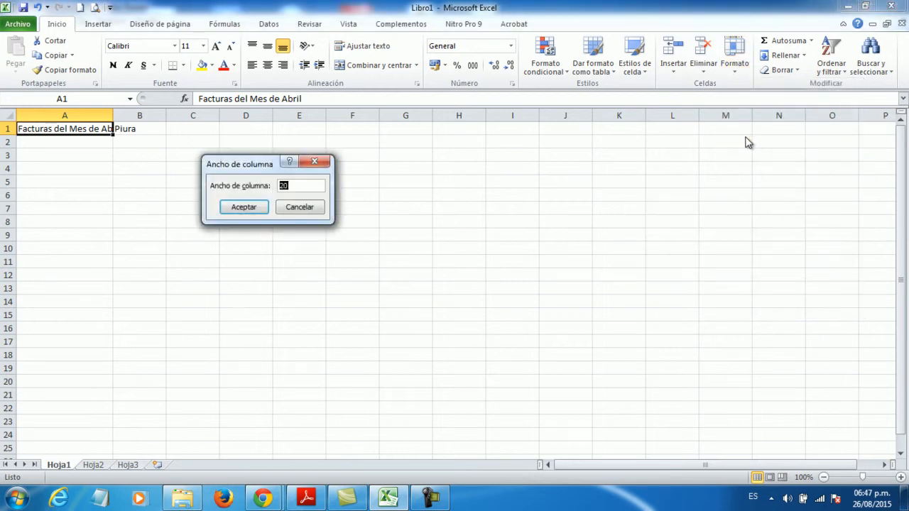
{"action": "type", "text": "30"}
{"action": "key", "text": "Return"}
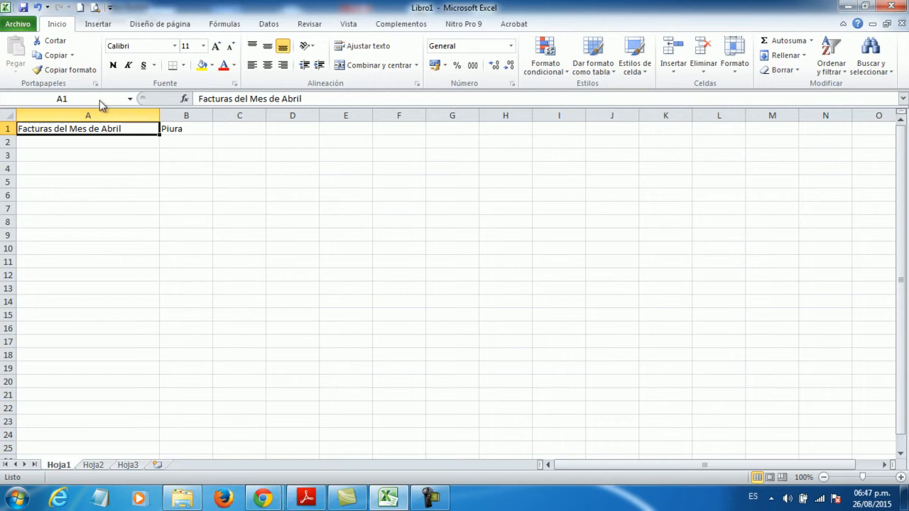
{"action": "left_click", "coordinate": [38, 8]}
{"action": "left_click", "coordinate": [38, 8]}
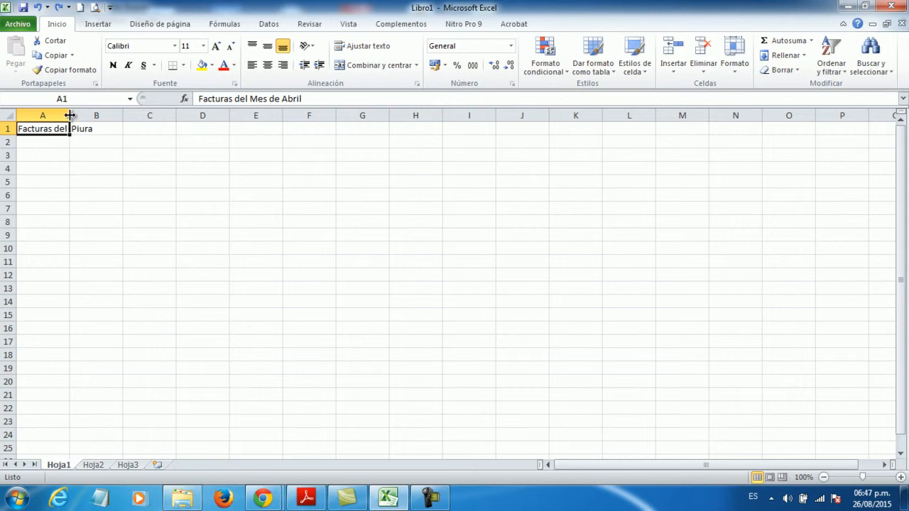
Step: Manually resize column A several times, ending with a width clearly larger than the text in A1 needs
{"action": "left_click_drag", "start_coordinate": [70, 115], "coordinate": [136, 113]}
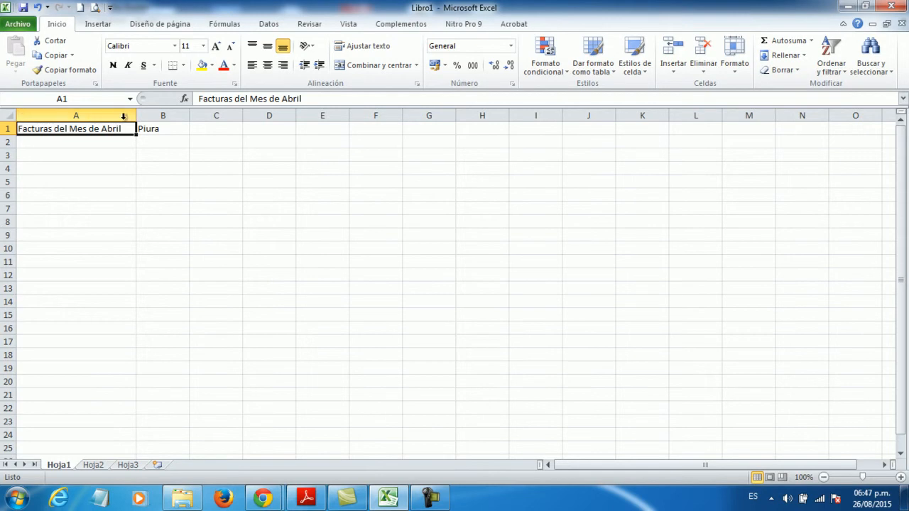
{"action": "mouse_move", "coordinate": [136, 113]}
{"action": "left_mouse_down"}
{"action": "mouse_move", "coordinate": [169, 112]}
{"action": "mouse_move", "coordinate": [130, 119]}
{"action": "left_mouse_up"}
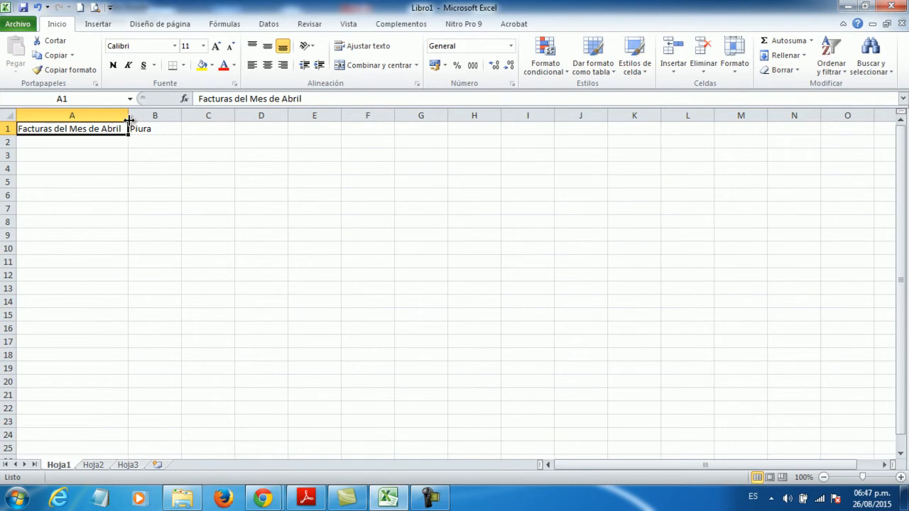
{"action": "left_click_drag", "start_coordinate": [129, 119], "coordinate": [179, 117]}
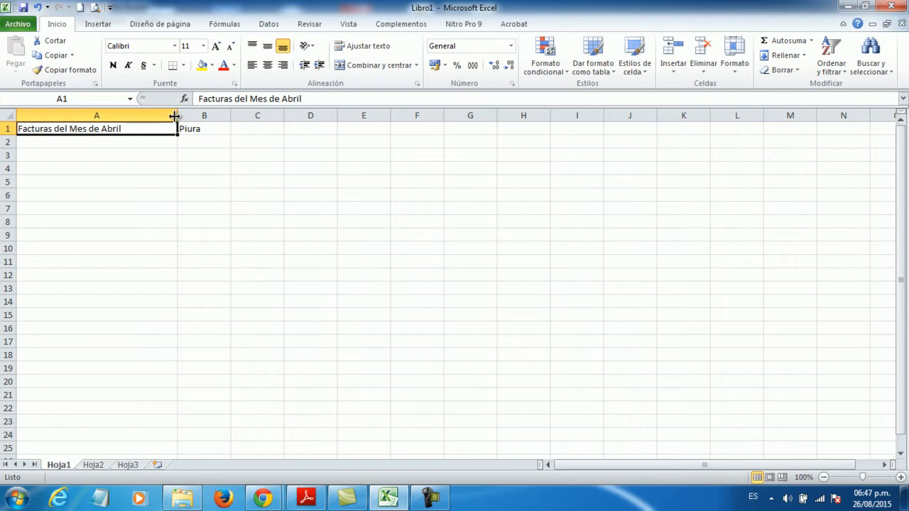
{"action": "left_click_drag", "start_coordinate": [175, 115], "coordinate": [190, 116]}
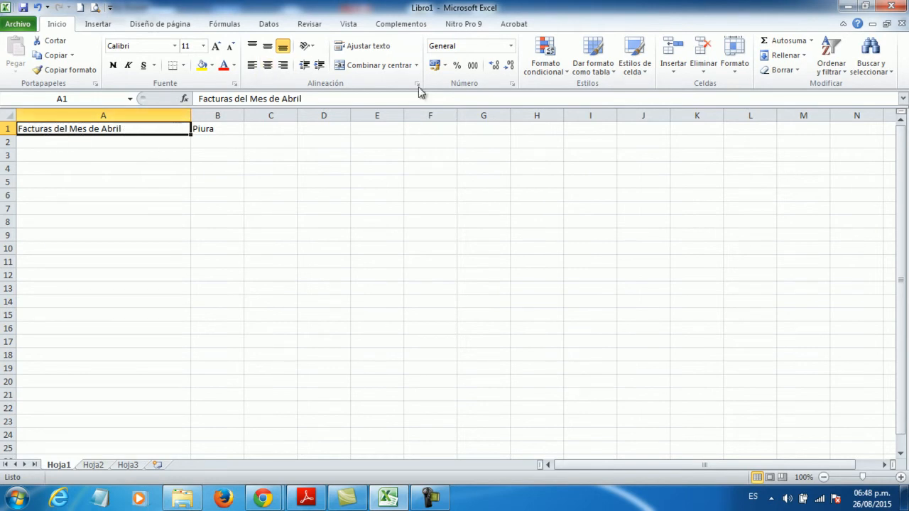
Step: Auto-fit the width of column A to its content, undo that fit and auto-fit the column again
{"action": "left_click", "coordinate": [730, 74]}
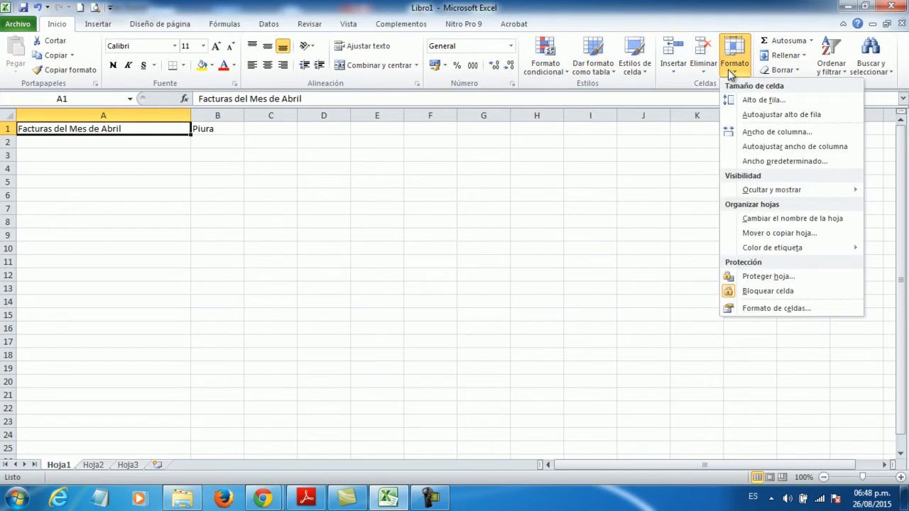
{"action": "left_click", "coordinate": [779, 147]}
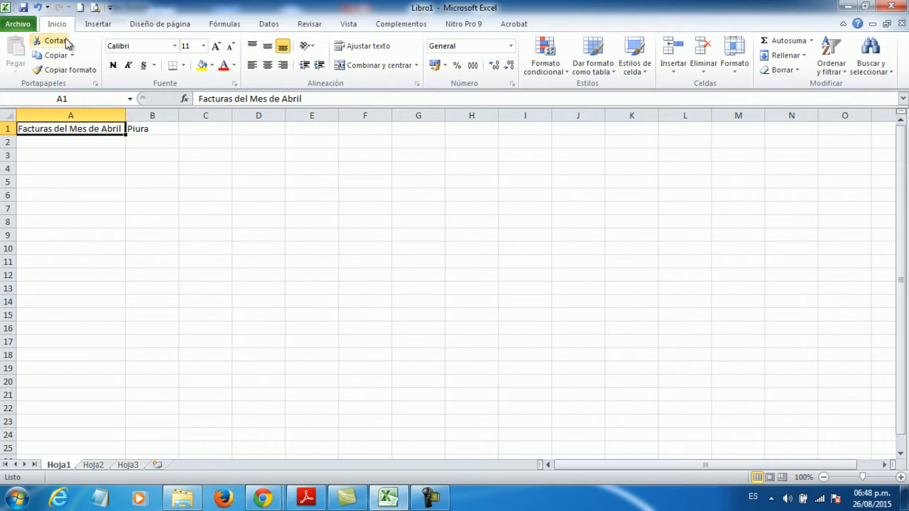
{"action": "left_click", "coordinate": [34, 7]}
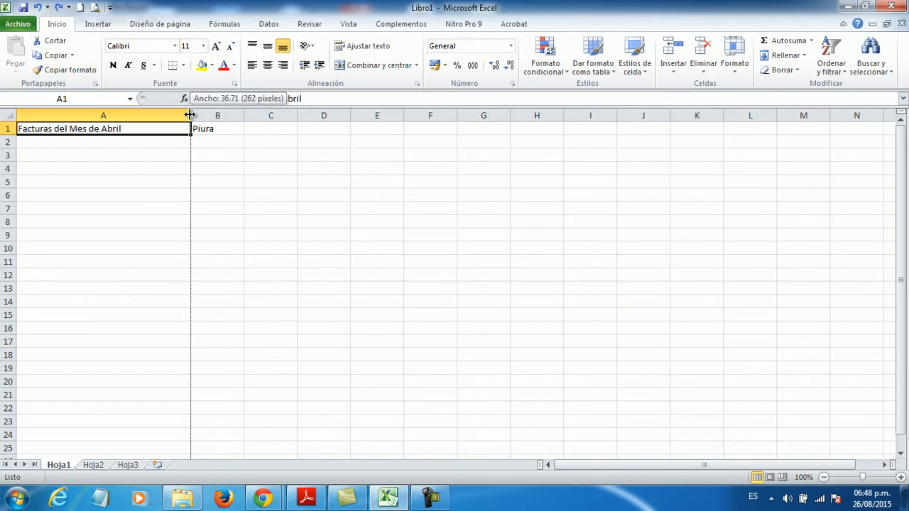
{"action": "double_click", "coordinate": [189, 114]}
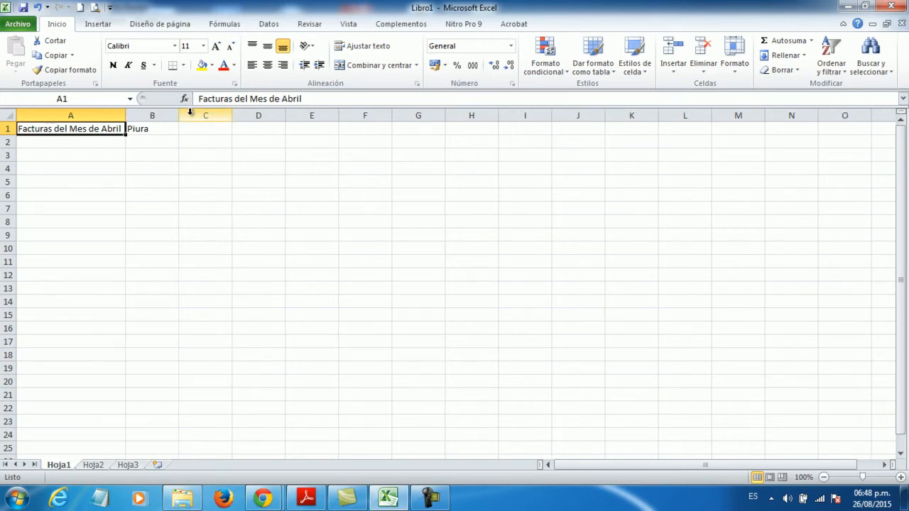
Step: Delete the contents of cells A1 and B1
{"action": "left_click_drag", "start_coordinate": [74, 129], "coordinate": [143, 129]}
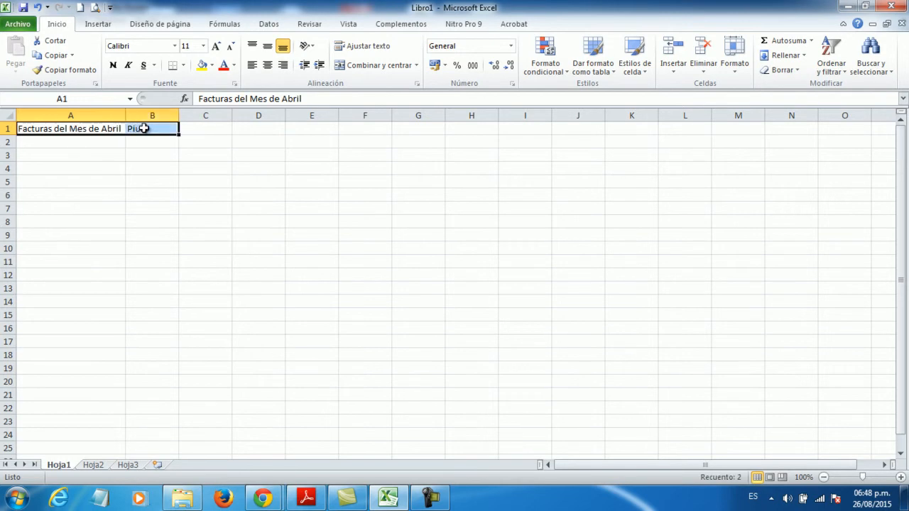
{"action": "key", "text": "Delete"}
{"action": "left_click", "coordinate": [142, 128]}
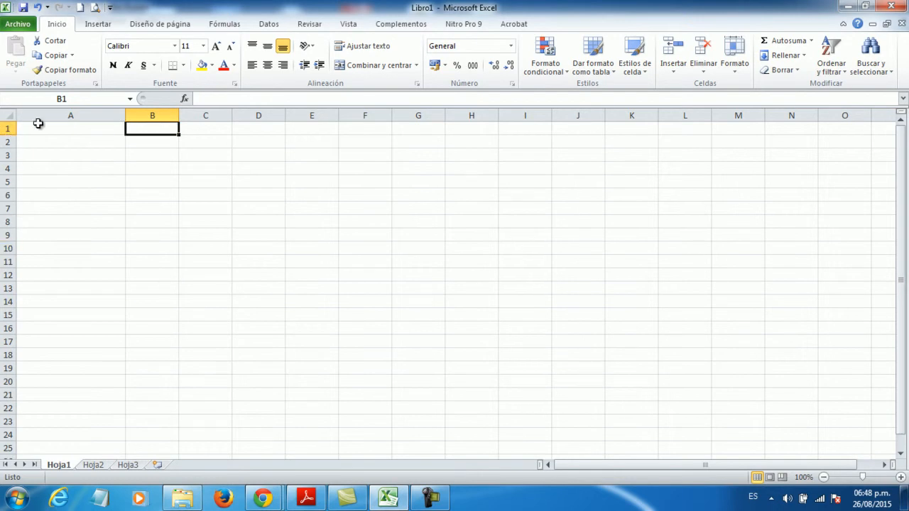
Step: Manually widen column B and narrow column C, and compare the widths of columns A to D
{"action": "left_click_drag", "start_coordinate": [178, 115], "coordinate": [238, 116]}
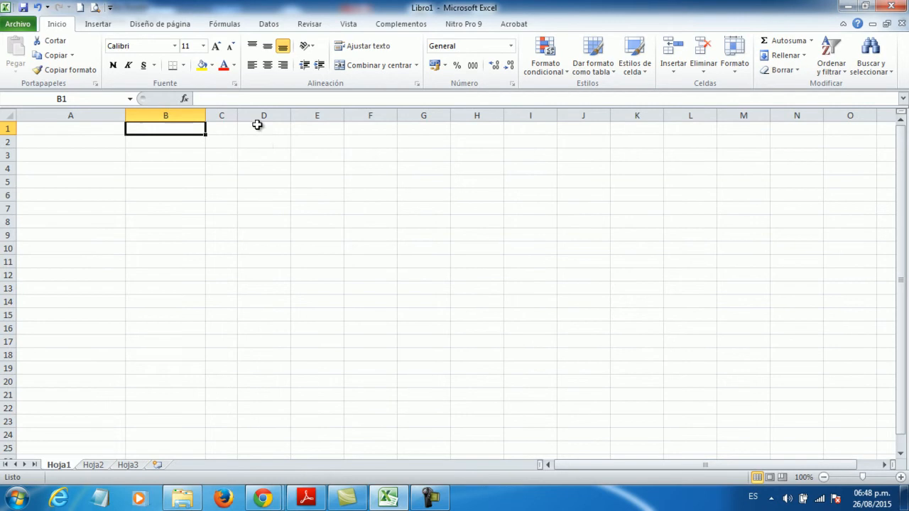
{"action": "left_click", "coordinate": [88, 128]}
{"action": "left_click", "coordinate": [192, 126]}
{"action": "left_click", "coordinate": [223, 127]}
{"action": "left_click", "coordinate": [259, 125]}
Step: Resize columns A to D together to one equal width, slightly narrower than column A
{"action": "left_click_drag", "start_coordinate": [68, 115], "coordinate": [264, 115]}
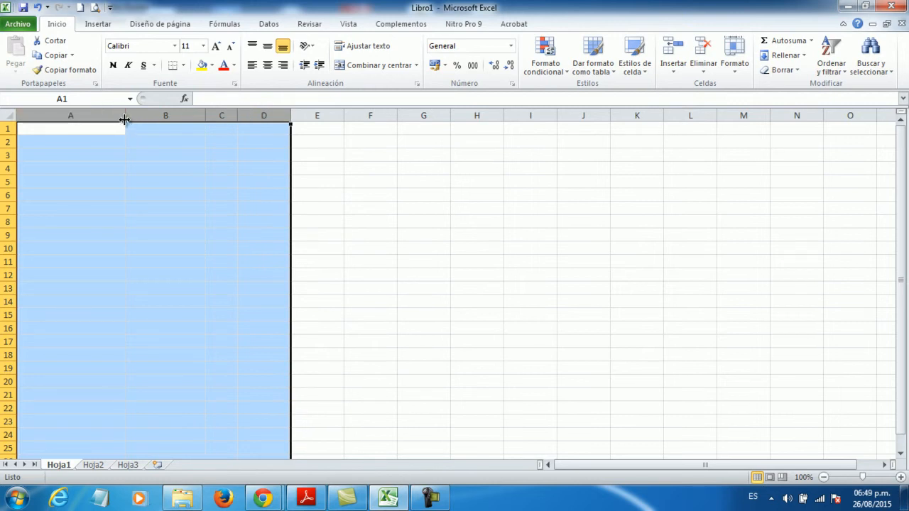
{"action": "left_click_drag", "start_coordinate": [125, 119], "coordinate": [112, 122]}
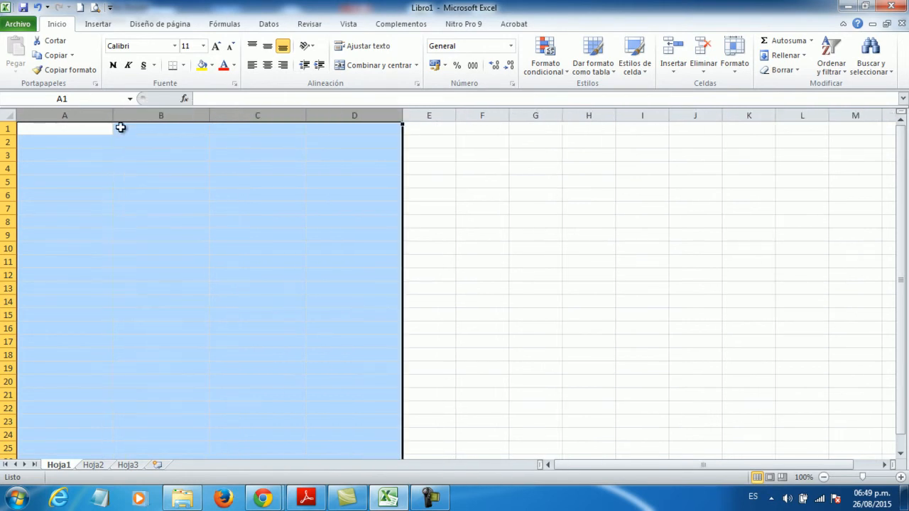
Step: Examine columns A to D one by one to compare their widths
{"action": "left_click", "coordinate": [81, 114]}
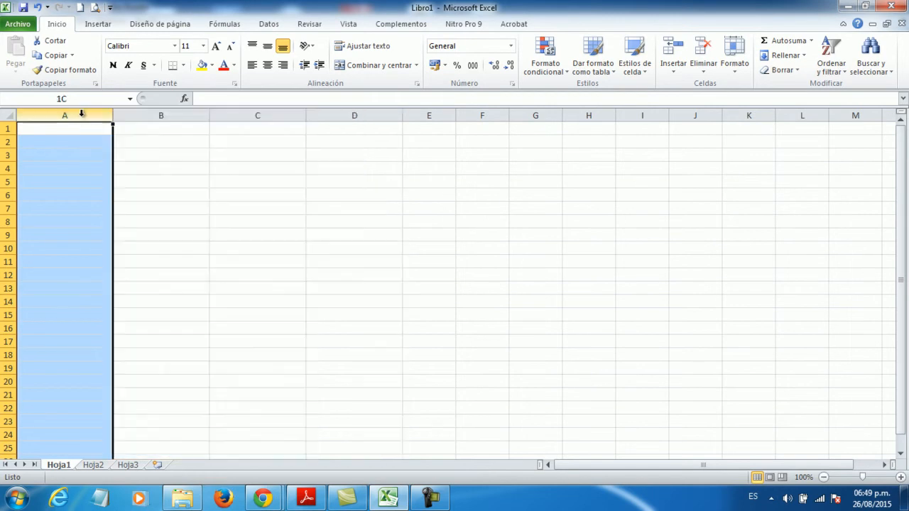
{"action": "left_click", "coordinate": [160, 114]}
{"action": "left_click", "coordinate": [253, 114]}
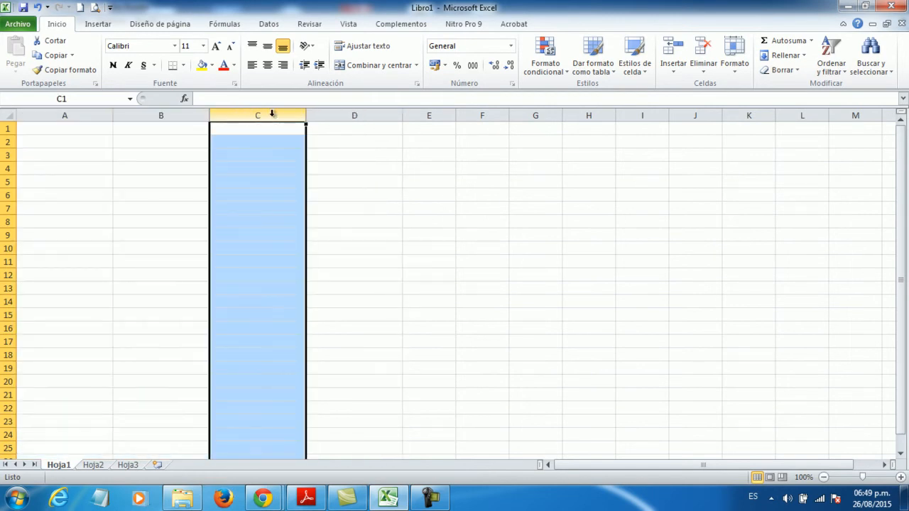
{"action": "left_click", "coordinate": [355, 115]}
{"action": "left_click", "coordinate": [250, 115]}
{"action": "left_click", "coordinate": [163, 115]}
{"action": "left_click", "coordinate": [82, 117]}
{"action": "left_click", "coordinate": [162, 115]}
{"action": "left_click", "coordinate": [247, 115]}
{"action": "left_click", "coordinate": [353, 113]}
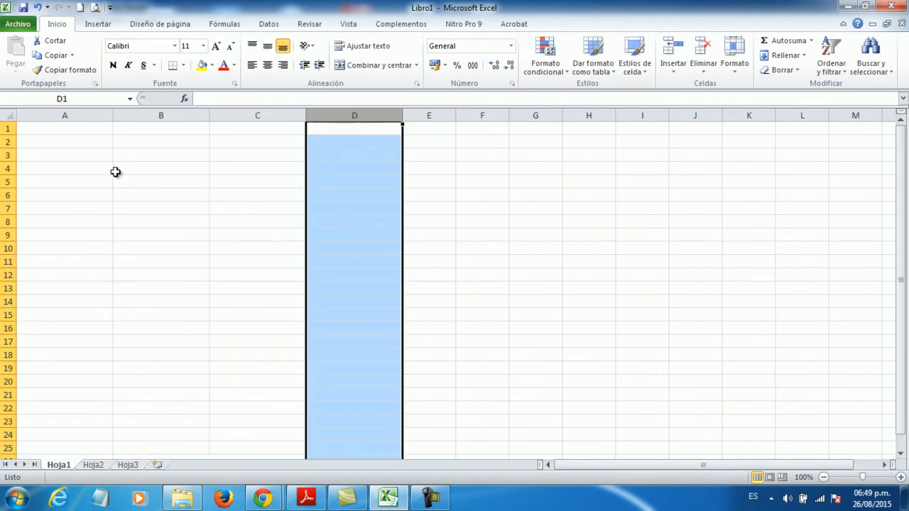
Step: Switch to the PDF guide in Adobe Reader and review its sections from column width and auto-fit to standard width and renaming sheets
{"action": "left_click", "coordinate": [306, 498]}
{"action": "scroll", "coordinate": [365, 297], "scroll_direction": "down", "scroll_amount": 3}
{"action": "scroll", "coordinate": [365, 297], "scroll_direction": "down", "scroll_amount": 12}
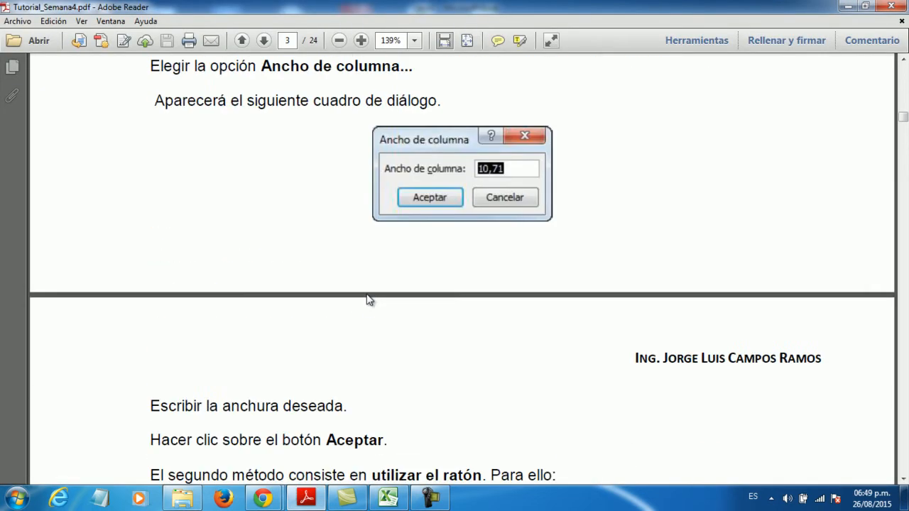
{"action": "scroll", "coordinate": [366, 293], "scroll_direction": "down", "scroll_amount": 3}
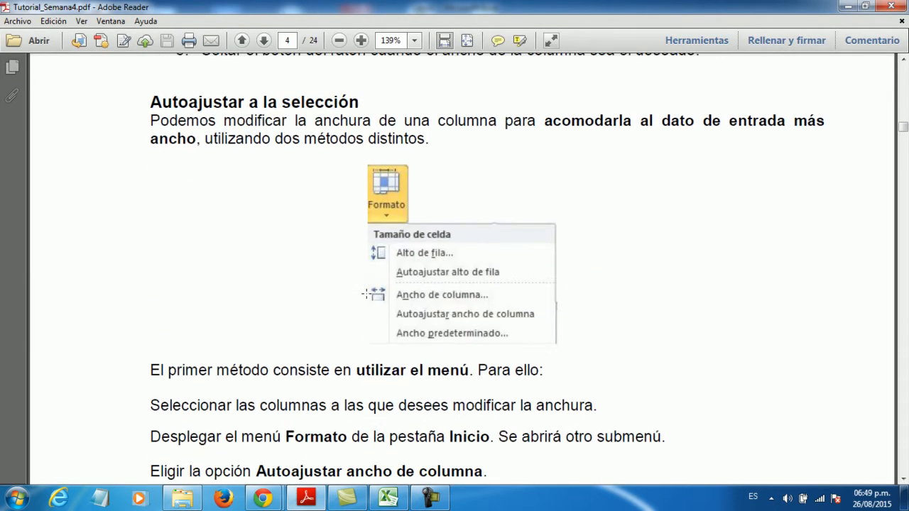
{"action": "scroll", "coordinate": [364, 293], "scroll_direction": "down", "scroll_amount": 8}
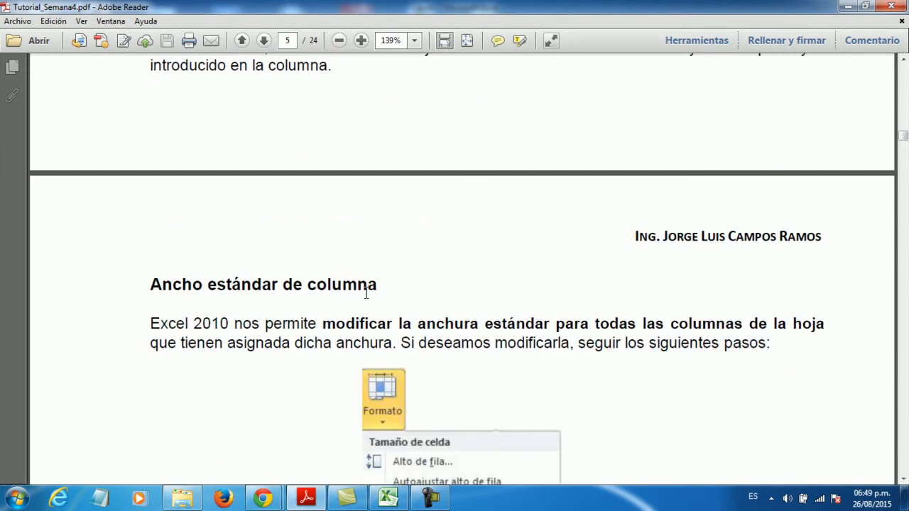
{"action": "scroll", "coordinate": [366, 292], "scroll_direction": "down", "scroll_amount": 8}
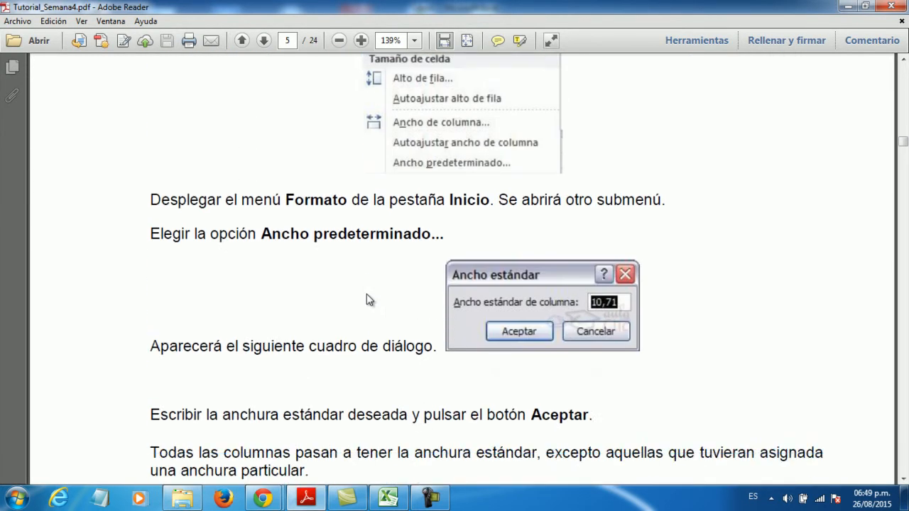
{"action": "scroll", "coordinate": [366, 293], "scroll_direction": "down", "scroll_amount": 3}
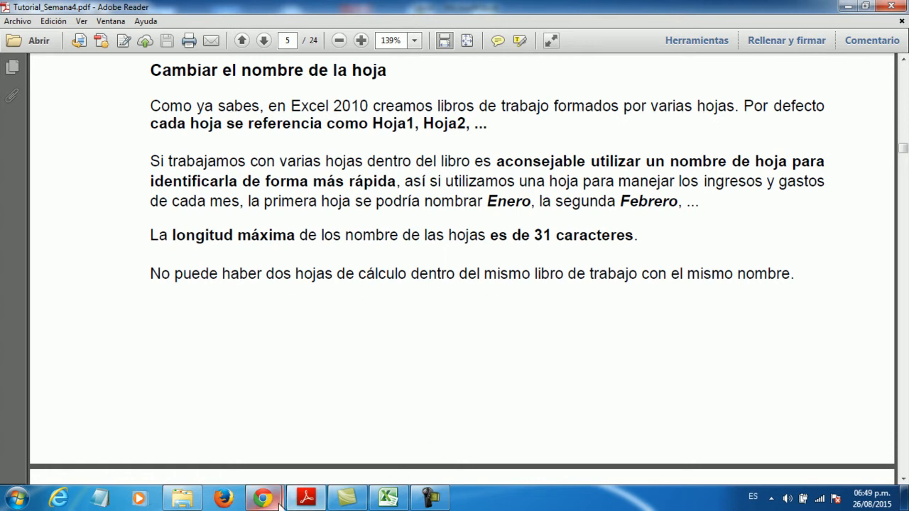
Step: Switch back to the Excel workbook and rename the sheet Hoja1 as Enero
{"action": "left_click", "coordinate": [389, 503]}
{"action": "left_click", "coordinate": [205, 249]}
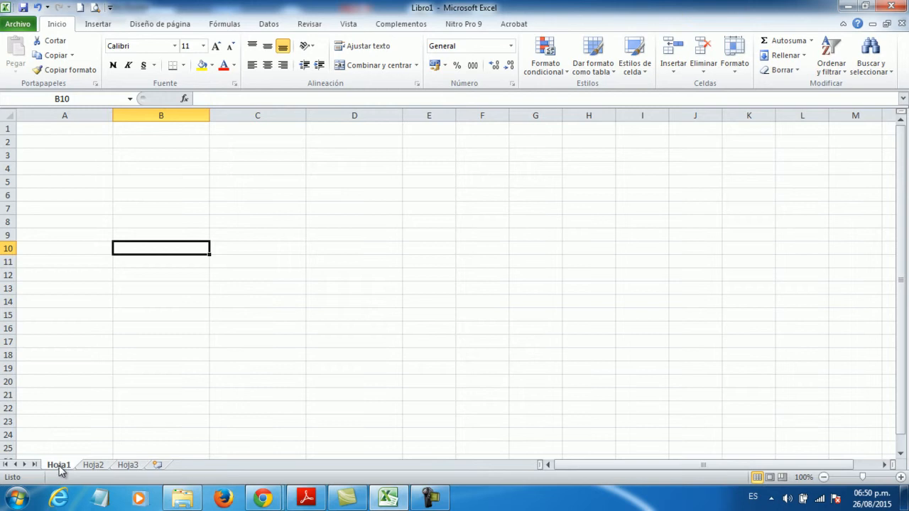
{"action": "double_click", "coordinate": [59, 466]}
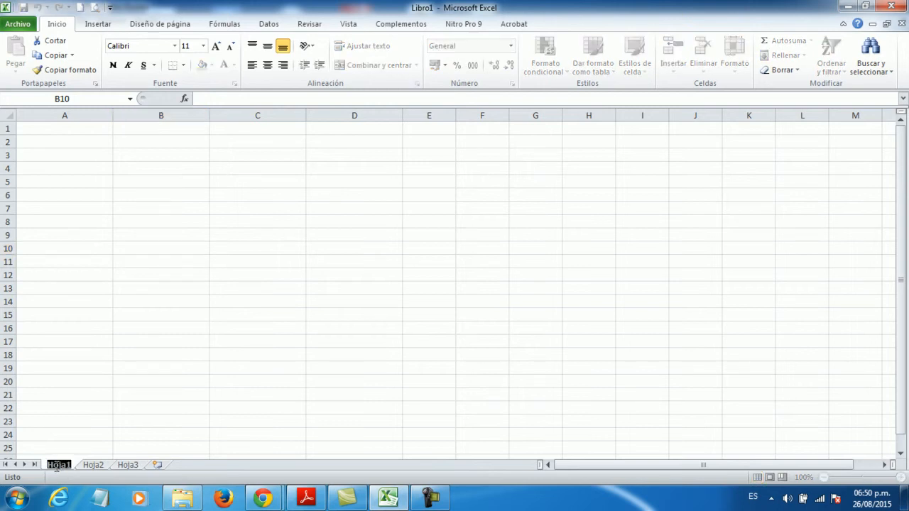
{"action": "type", "text": "Enero"}
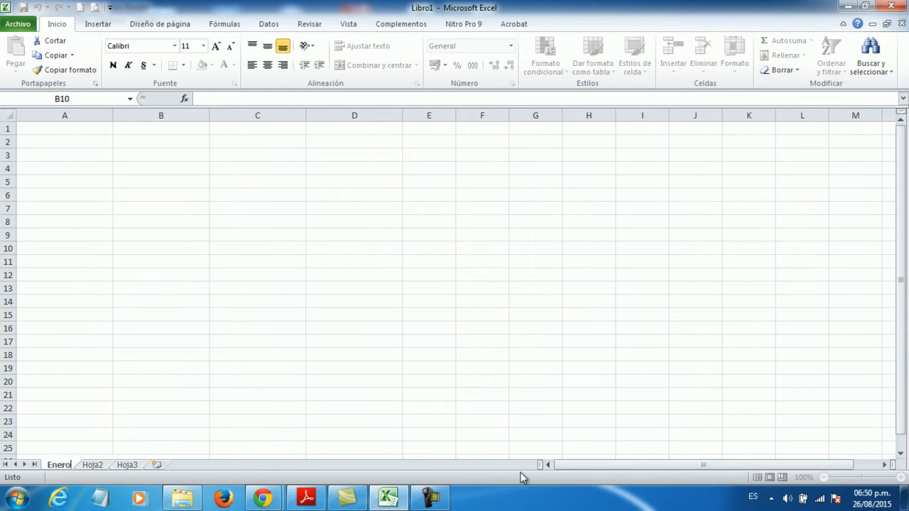
{"action": "key", "text": "Return"}
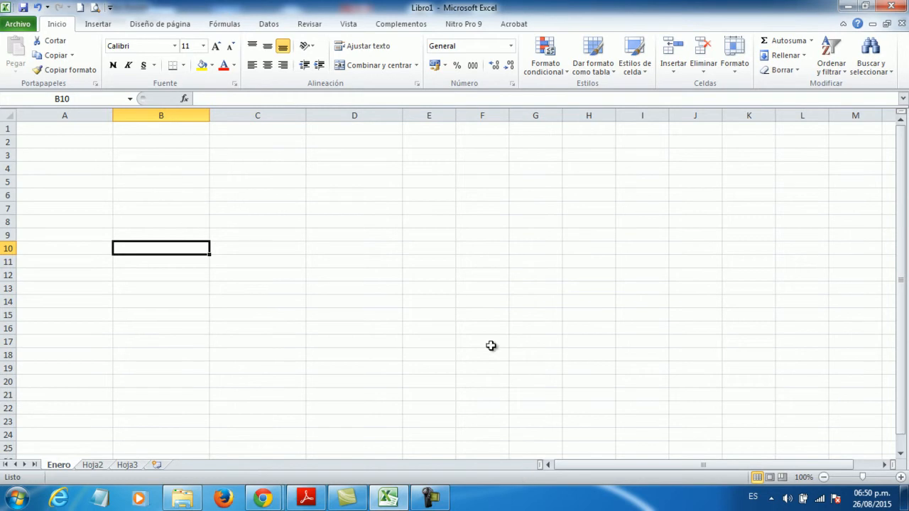
Step: Rename the sheet Hoja2 as Febrero
{"action": "left_click", "coordinate": [99, 466]}
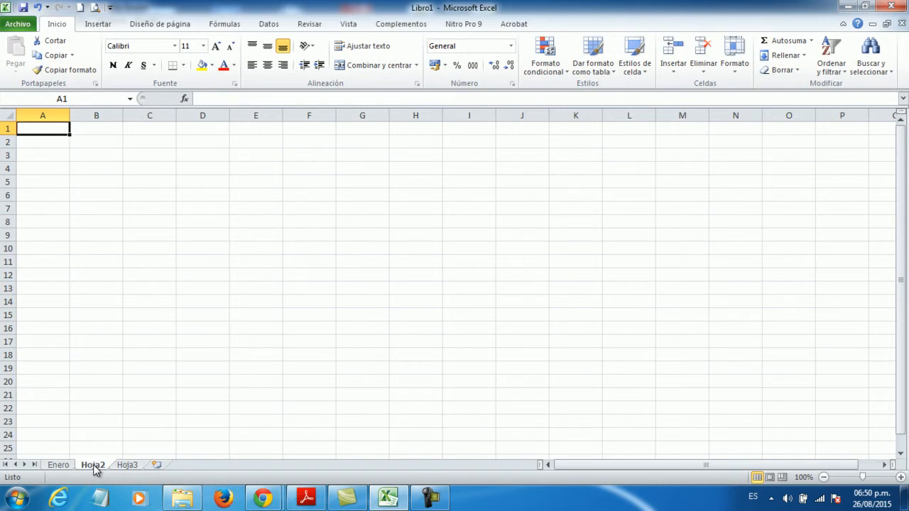
{"action": "right_click", "coordinate": [97, 470]}
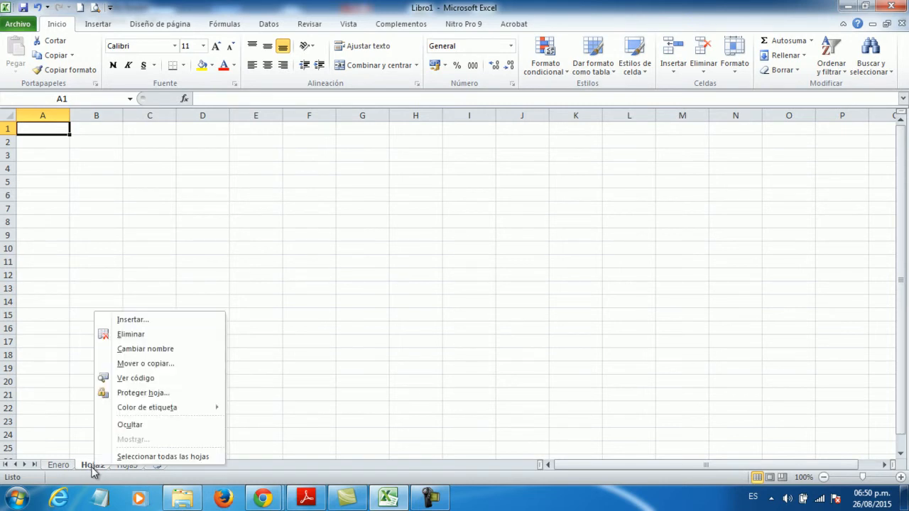
{"action": "left_click", "coordinate": [138, 348]}
{"action": "type", "text": "Febre"}
{"action": "type", "text": "o"}
{"action": "key", "text": "Return"}
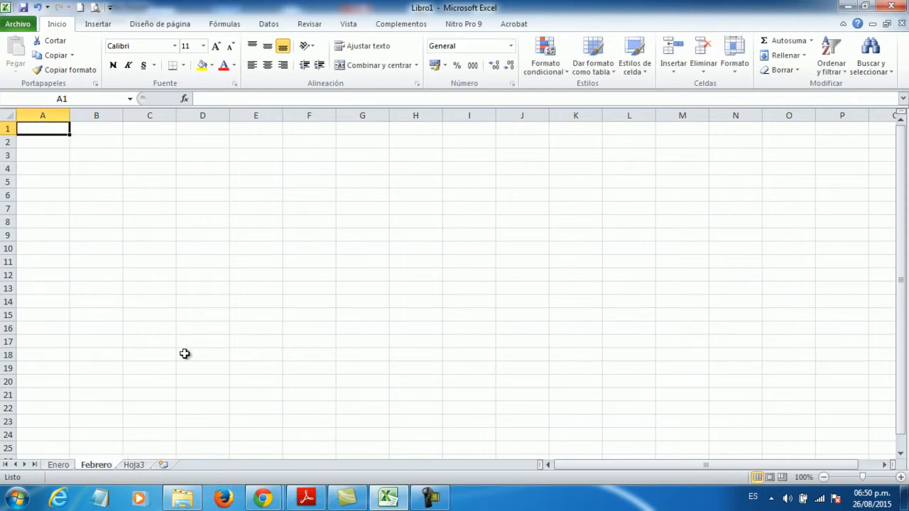
Step: Rename the sheet Hoja3 as Marzo
{"action": "left_click", "coordinate": [134, 466]}
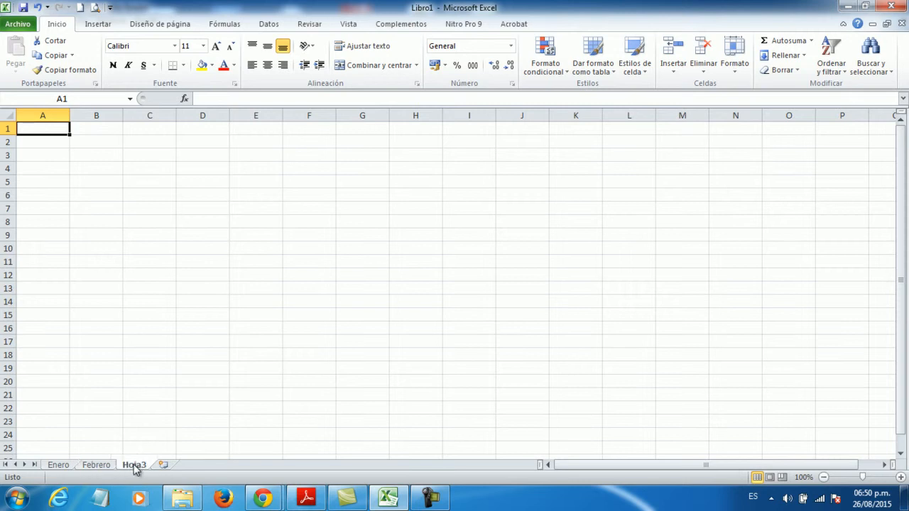
{"action": "double_click", "coordinate": [135, 466]}
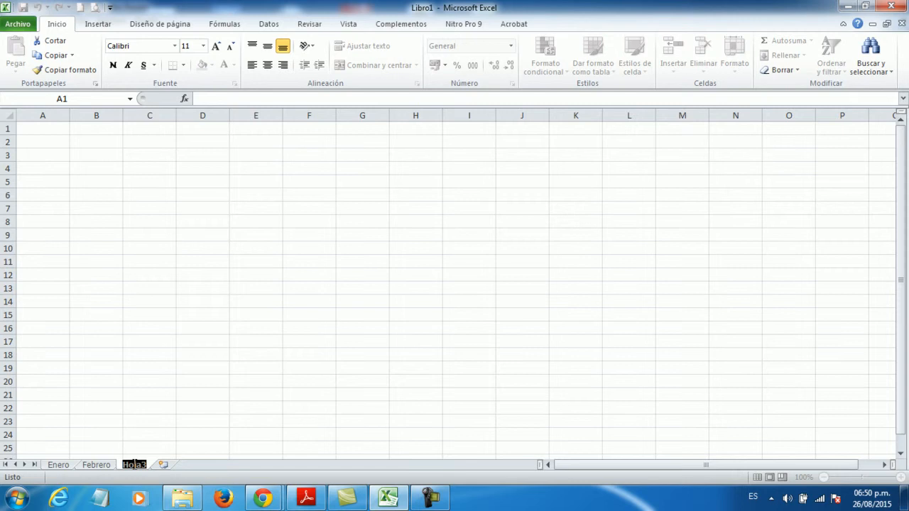
{"action": "type", "text": "Marzo"}
{"action": "key", "text": "Return"}
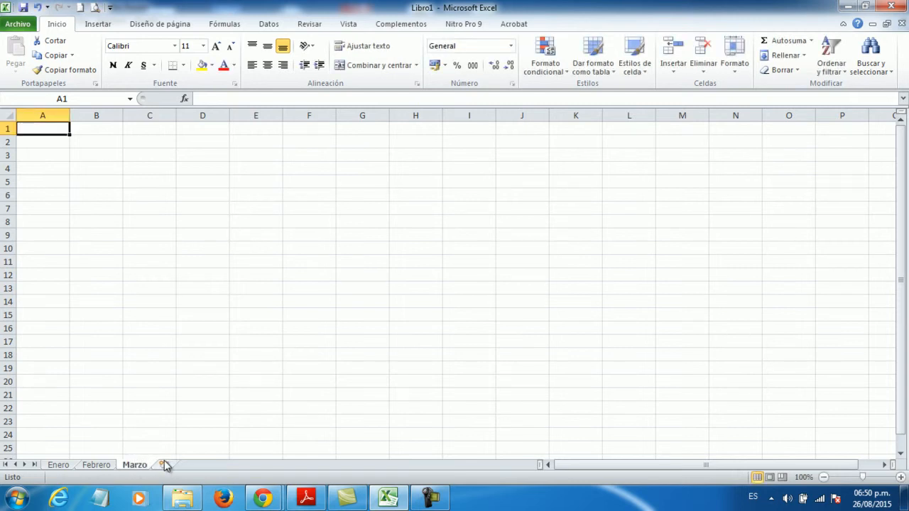
Step: Set the tab color of the Enero sheet to standard red
{"action": "left_click", "coordinate": [59, 465]}
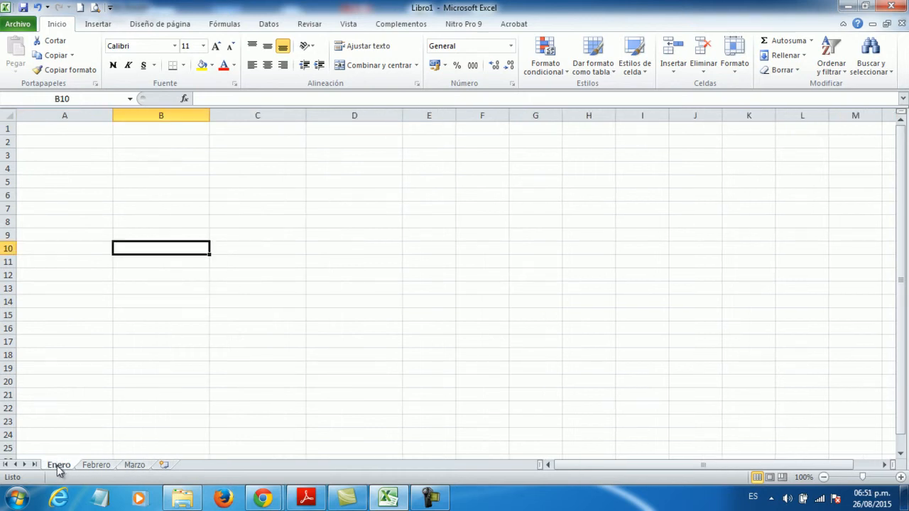
{"action": "right_click", "coordinate": [57, 465]}
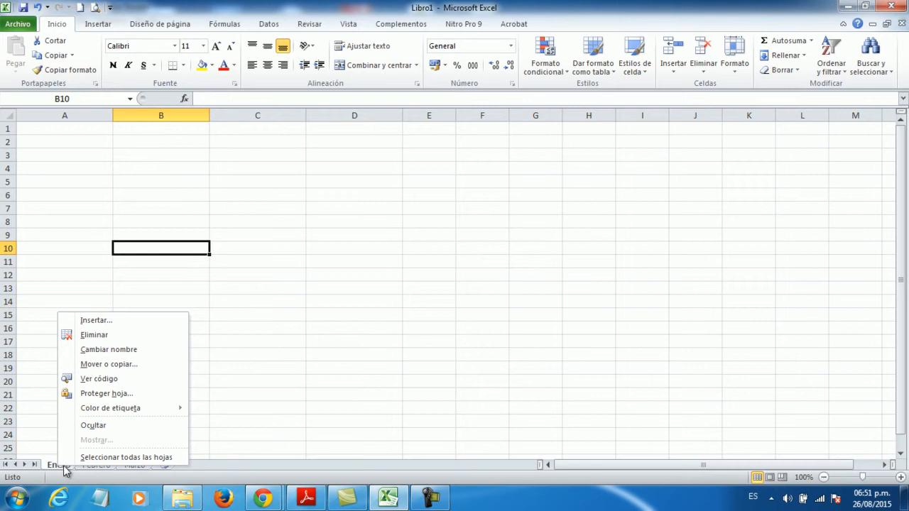
{"action": "mouse_move", "coordinate": [102, 412]}
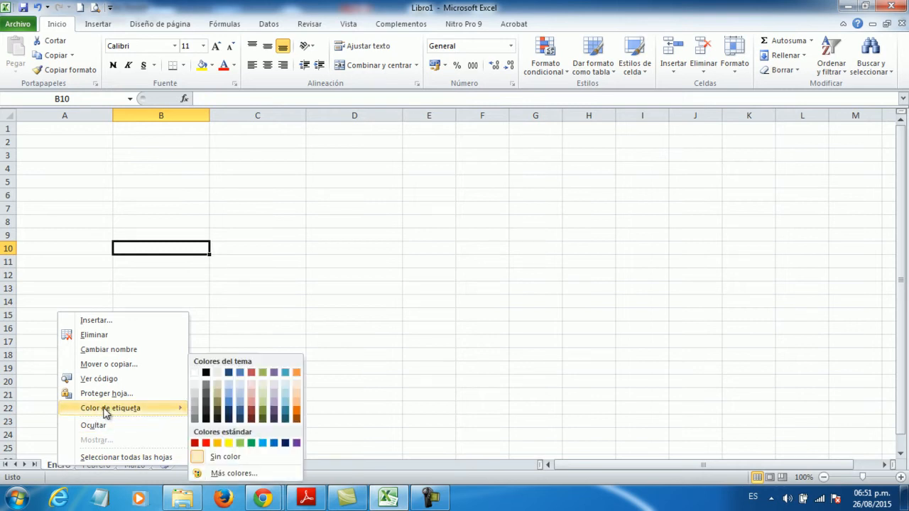
{"action": "left_click", "coordinate": [207, 443]}
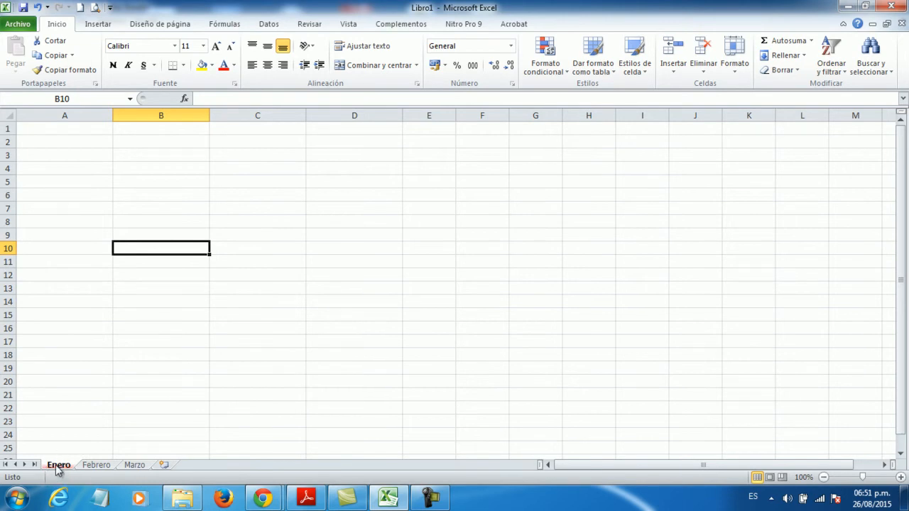
Step: Set the tab color of the Febrero sheet to standard yellow
{"action": "left_click", "coordinate": [97, 466]}
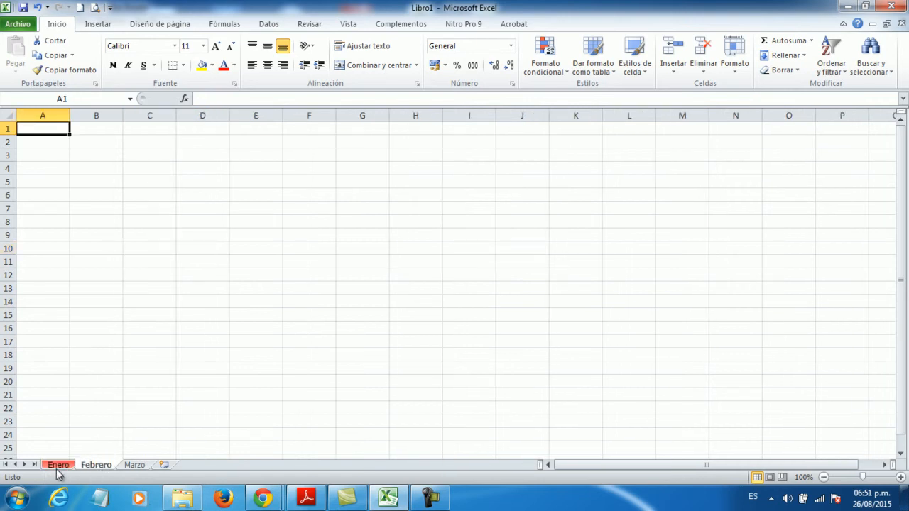
{"action": "right_click", "coordinate": [100, 470]}
{"action": "mouse_move", "coordinate": [142, 409]}
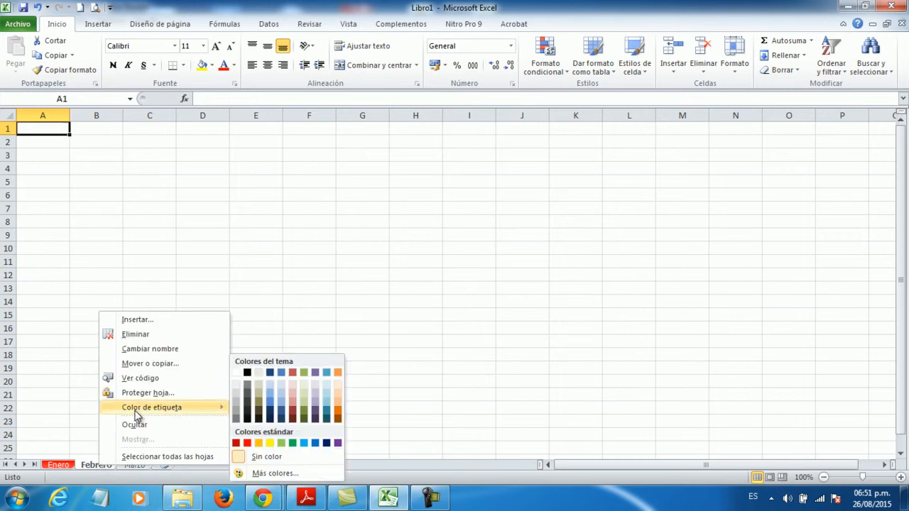
{"action": "left_click", "coordinate": [276, 443]}
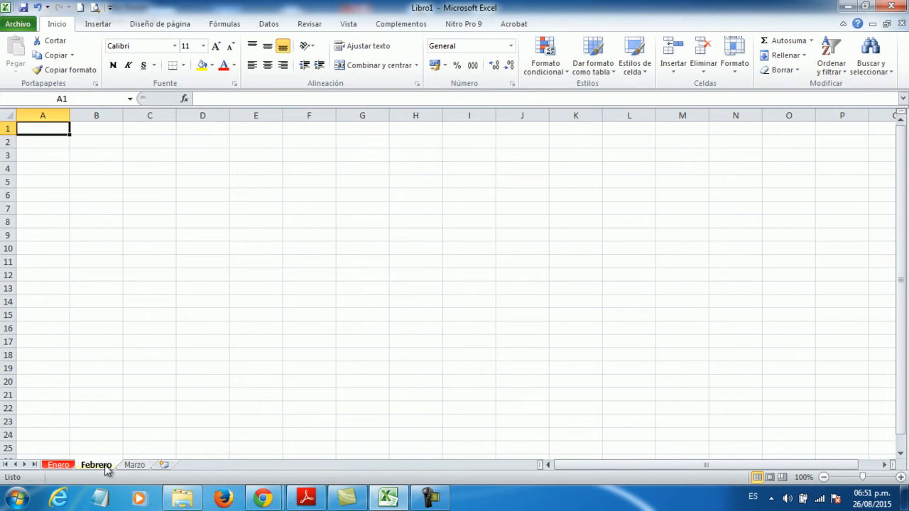
Step: Examine the Enero, Febrero and Marzo sheets in turn to compare how their tabs look when active and inactive
{"action": "left_click", "coordinate": [135, 466]}
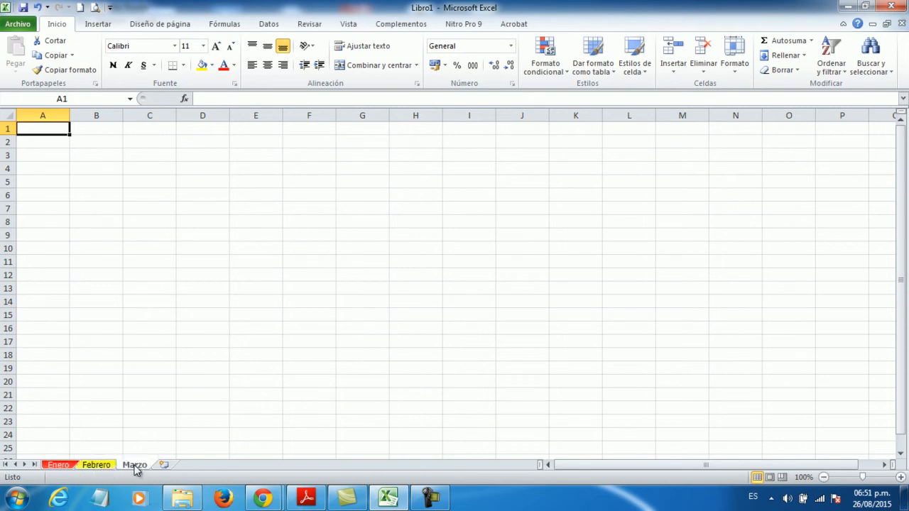
{"action": "left_click", "coordinate": [60, 466]}
{"action": "left_click", "coordinate": [97, 467]}
{"action": "left_click", "coordinate": [132, 467]}
{"action": "left_click", "coordinate": [99, 466]}
{"action": "left_click", "coordinate": [130, 467]}
{"action": "left_click", "coordinate": [112, 467]}
{"action": "left_click", "coordinate": [130, 467]}
{"action": "left_click", "coordinate": [112, 467]}
{"action": "left_click", "coordinate": [129, 466]}
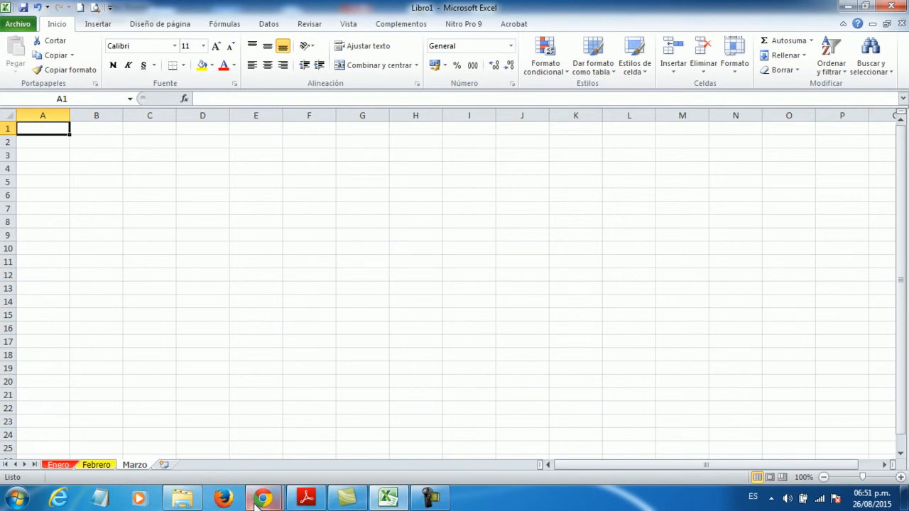
Step: Switch to the PDF guide in Adobe Reader and read the section on the two methods for renaming a sheet
{"action": "left_click", "coordinate": [305, 499]}
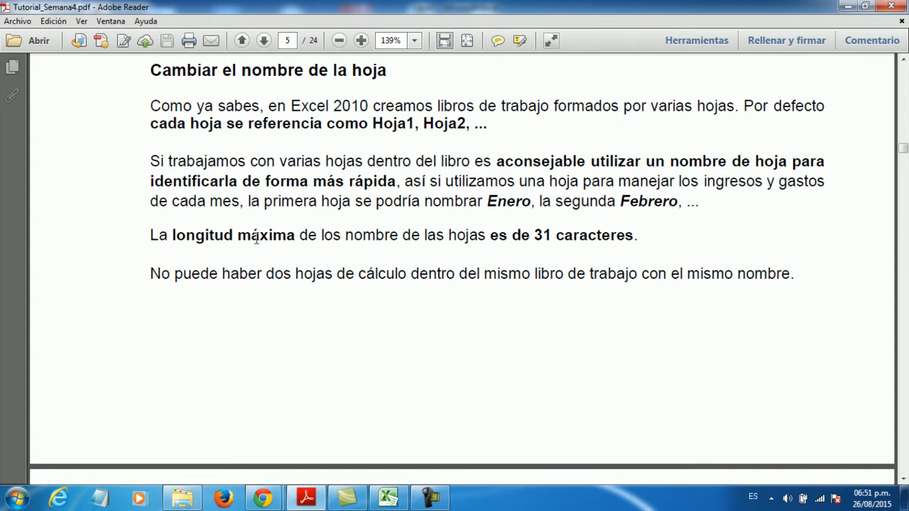
{"action": "scroll", "coordinate": [465, 291], "scroll_direction": "down", "scroll_amount": 10}
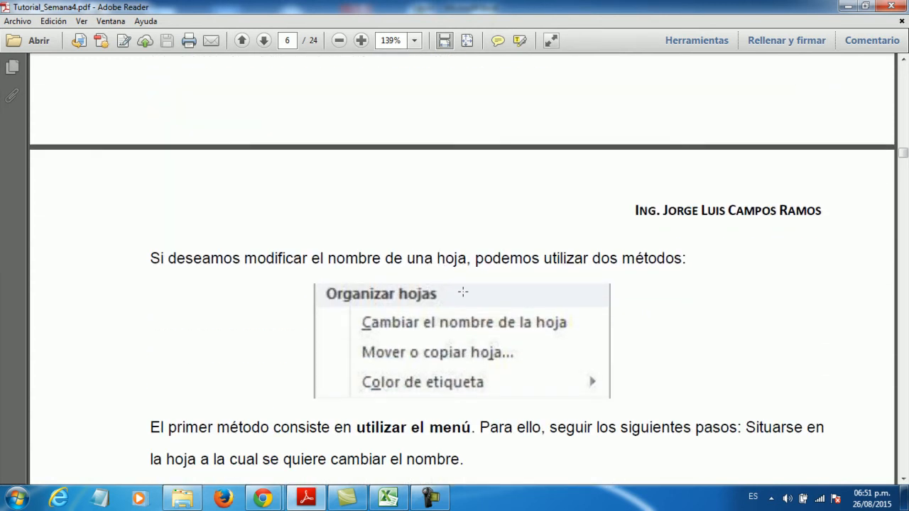
{"action": "scroll", "coordinate": [463, 291], "scroll_direction": "down", "scroll_amount": 1}
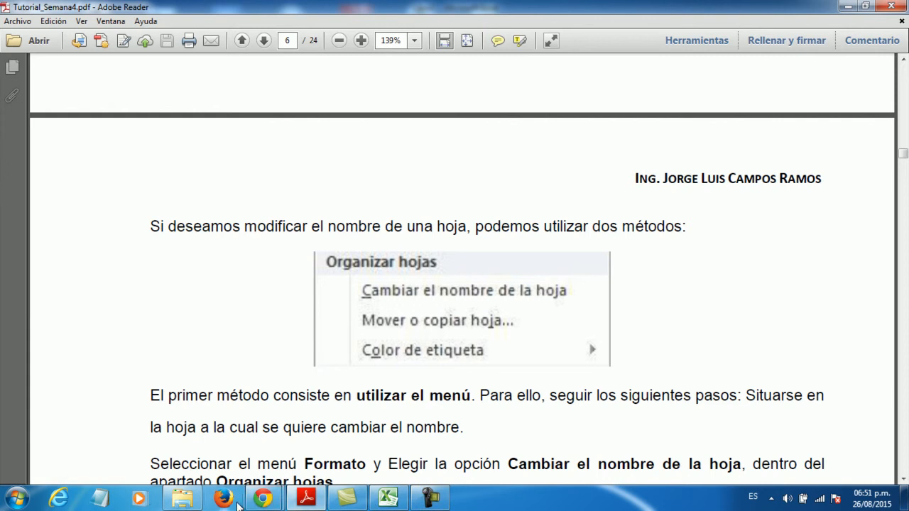
Step: Return to the Excel workbook, add a new sheet after Marzo and rename it Abril
{"action": "left_click", "coordinate": [387, 497]}
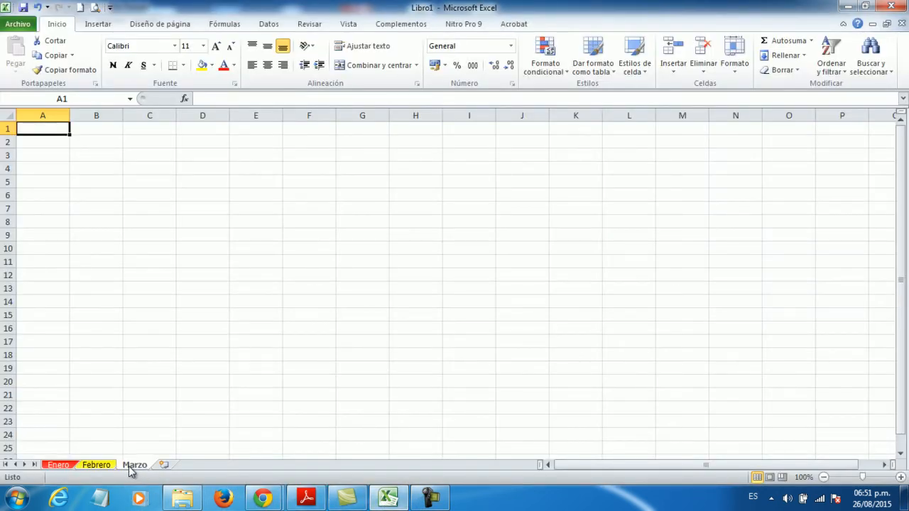
{"action": "left_click", "coordinate": [164, 465]}
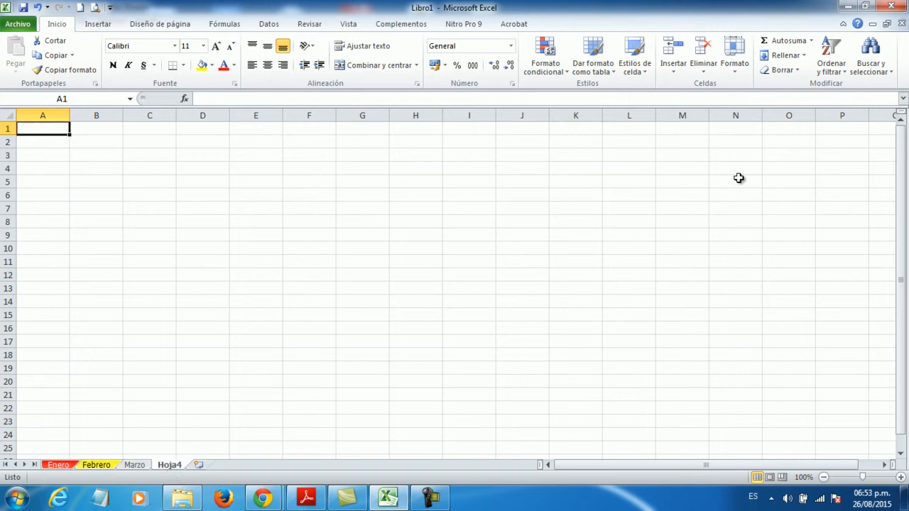
{"action": "left_click", "coordinate": [735, 56]}
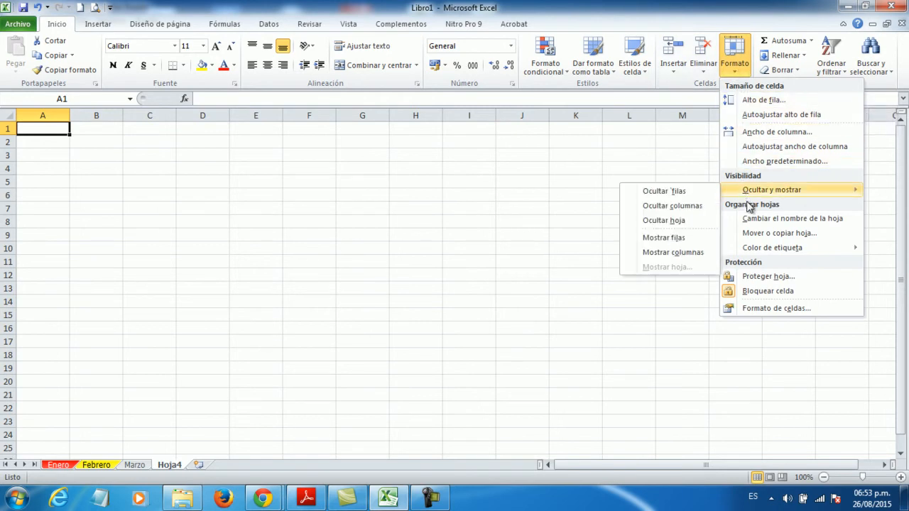
{"action": "left_click", "coordinate": [778, 223]}
{"action": "type", "text": "Abril"}
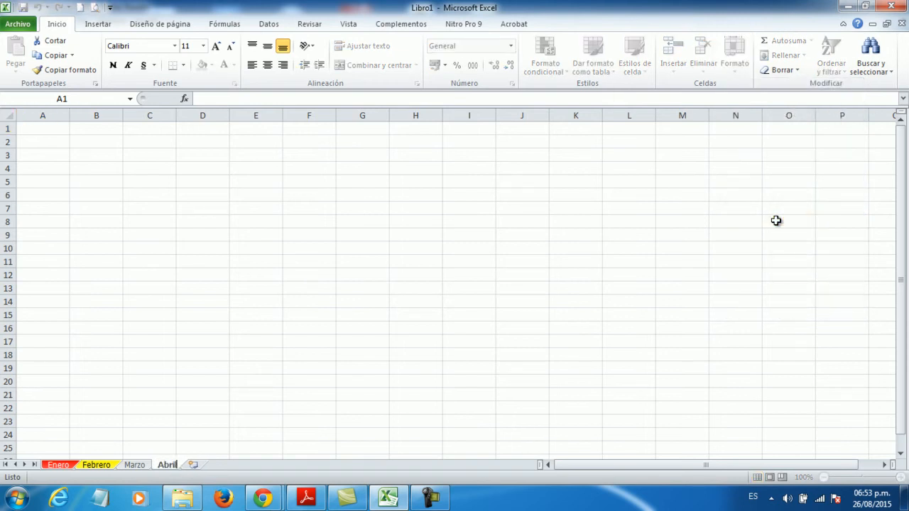
{"action": "key", "text": "Return"}
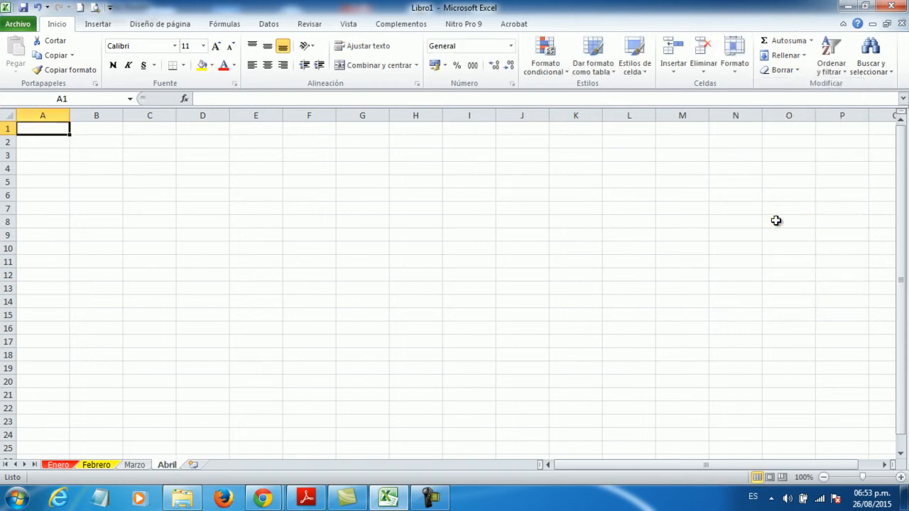
Step: Set the tab color of the Marzo sheet to a blue theme shade and check it from the Abril sheet
{"action": "left_click", "coordinate": [140, 466]}
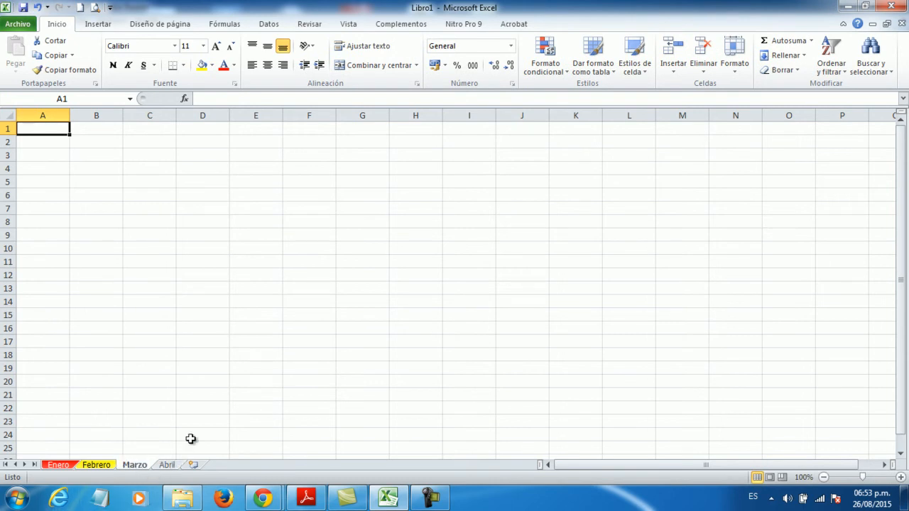
{"action": "left_click", "coordinate": [737, 74]}
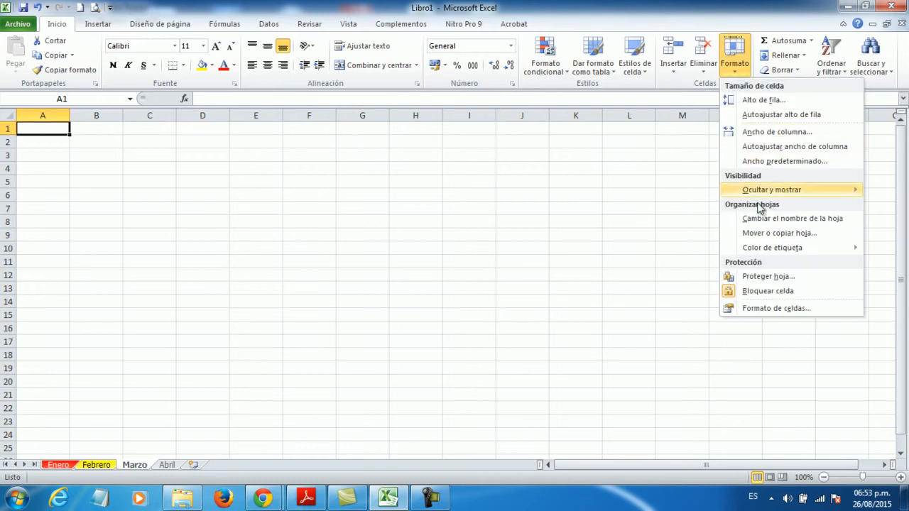
{"action": "mouse_move", "coordinate": [760, 248]}
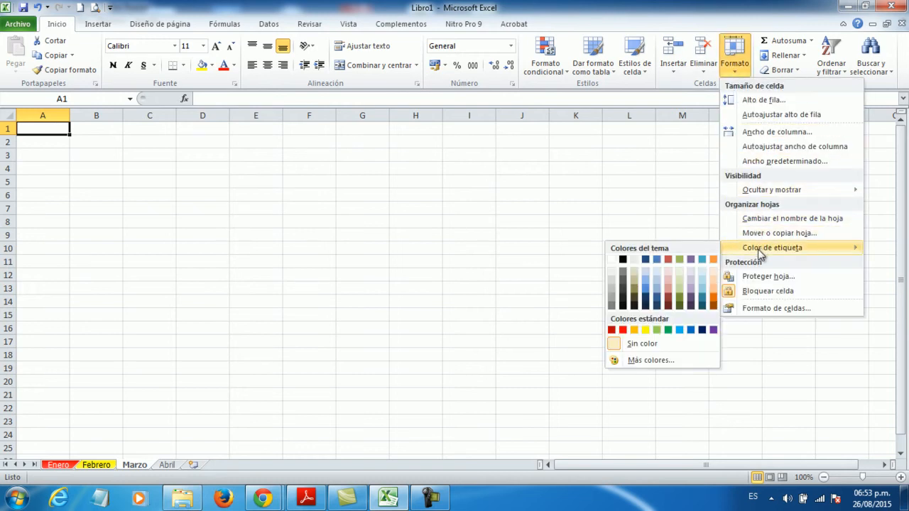
{"action": "left_click", "coordinate": [645, 287]}
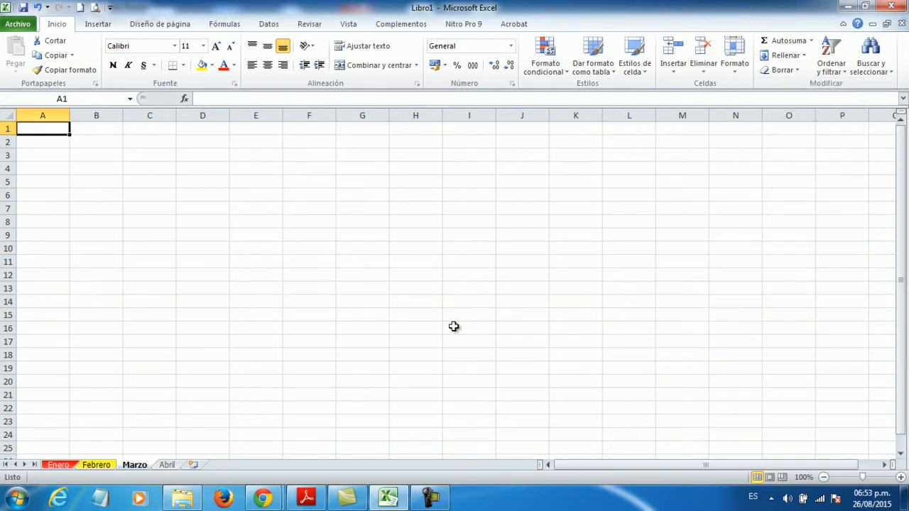
{"action": "left_click", "coordinate": [165, 466]}
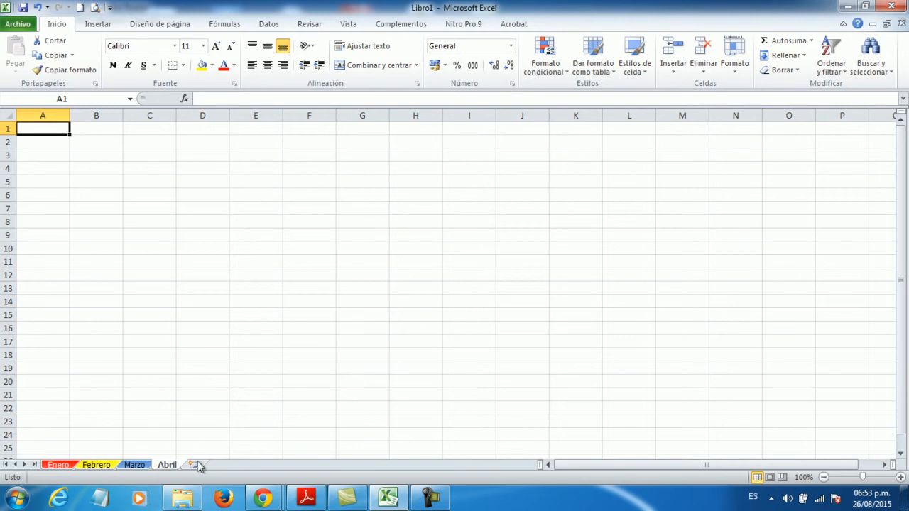
Step: Switch to the PDF guide in Adobe Reader and review the sections on renaming sheets, tab colors and hiding sheets
{"action": "left_click", "coordinate": [305, 499]}
{"action": "scroll", "coordinate": [414, 323], "scroll_direction": "down", "scroll_amount": 5}
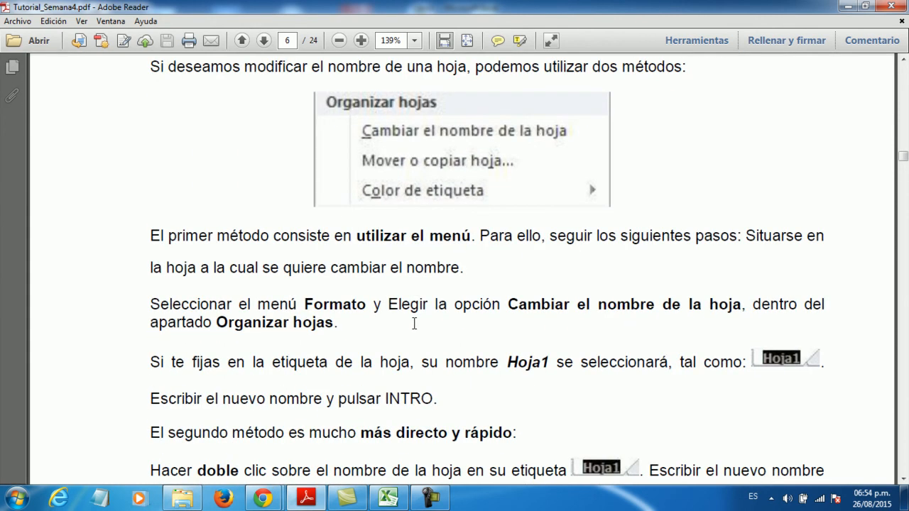
{"action": "scroll", "coordinate": [414, 323], "scroll_direction": "down", "scroll_amount": 18}
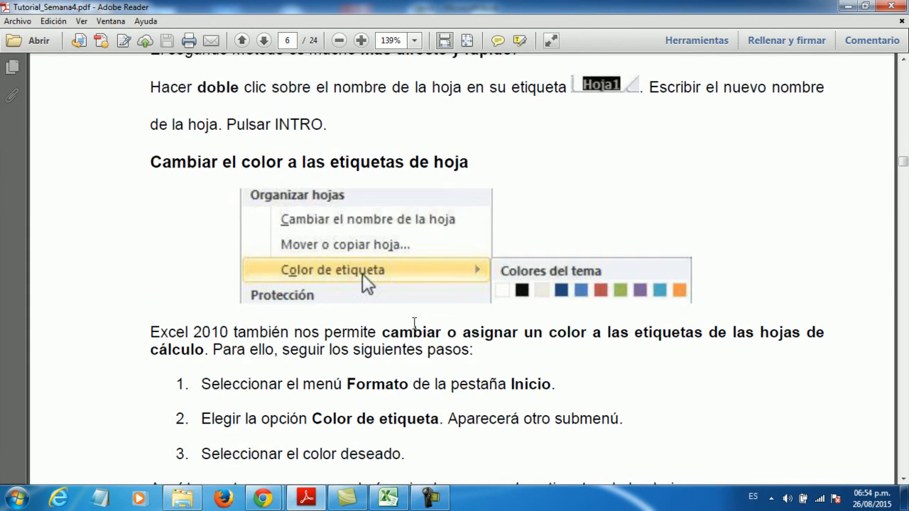
{"action": "scroll", "coordinate": [414, 324], "scroll_direction": "down", "scroll_amount": 11}
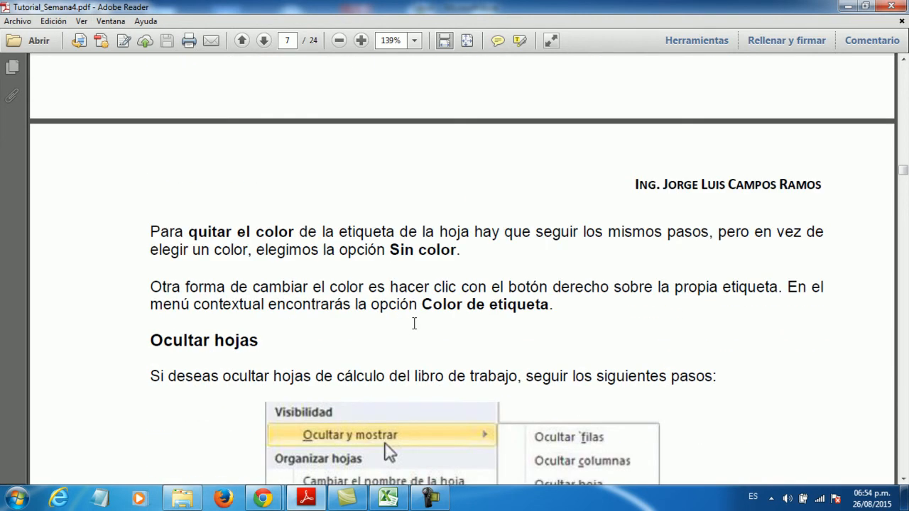
Step: Return to the Excel workbook, move the Enero sheet after Abril and move it back before Febrero
{"action": "scroll", "coordinate": [414, 323], "scroll_direction": "up", "scroll_amount": 3}
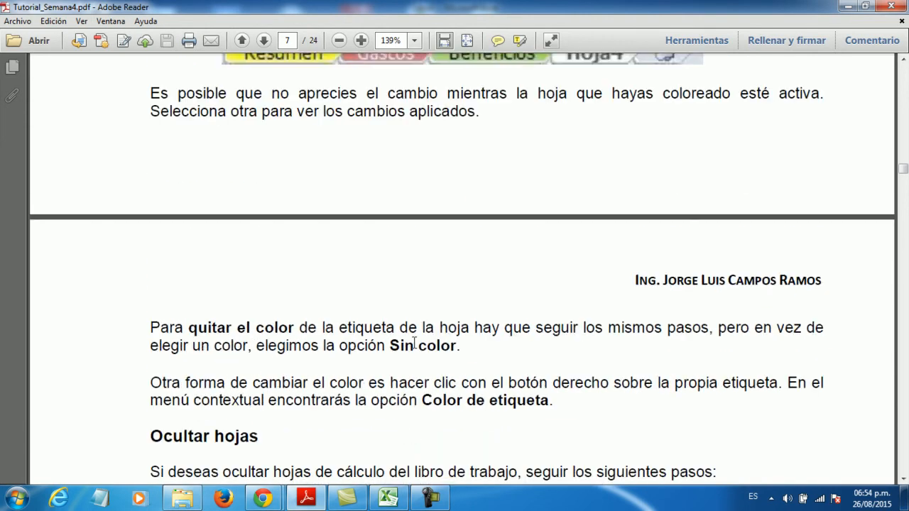
{"action": "left_click", "coordinate": [388, 498]}
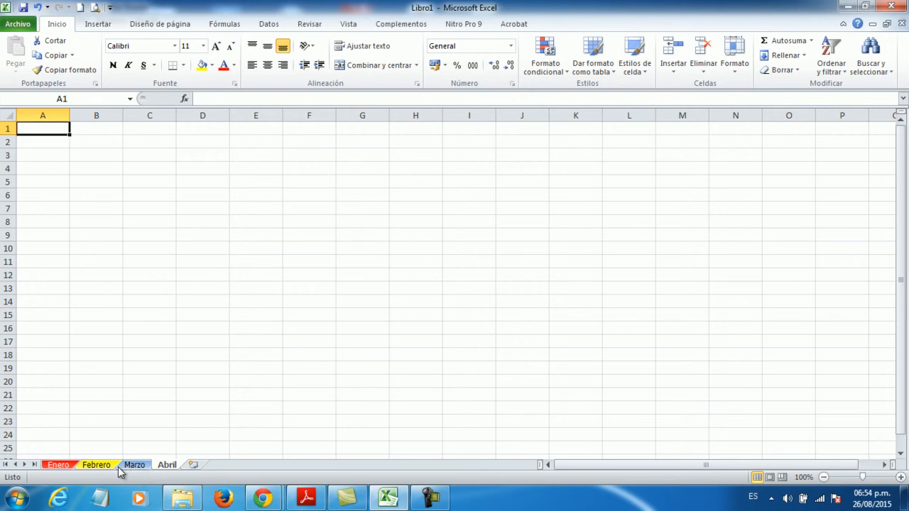
{"action": "left_click", "coordinate": [141, 467]}
{"action": "left_click", "coordinate": [166, 466]}
{"action": "left_click", "coordinate": [60, 465]}
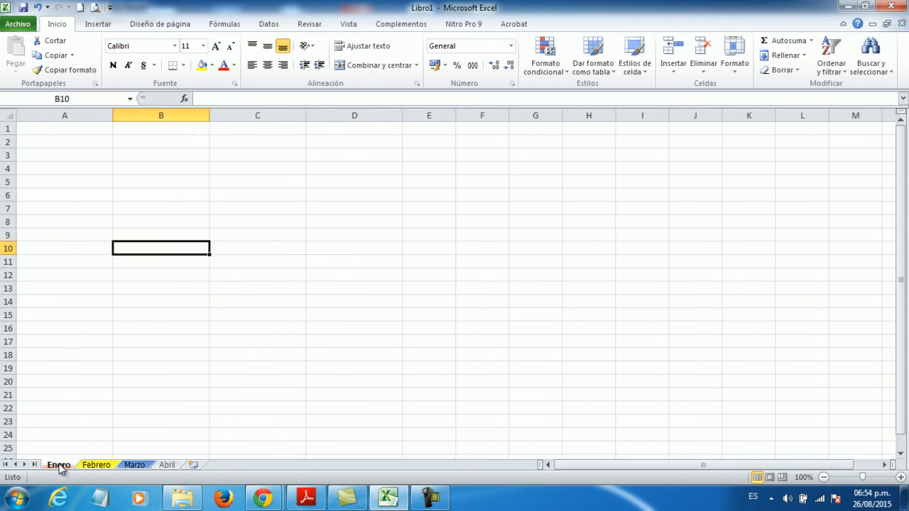
{"action": "left_click_drag", "start_coordinate": [60, 467], "coordinate": [196, 466]}
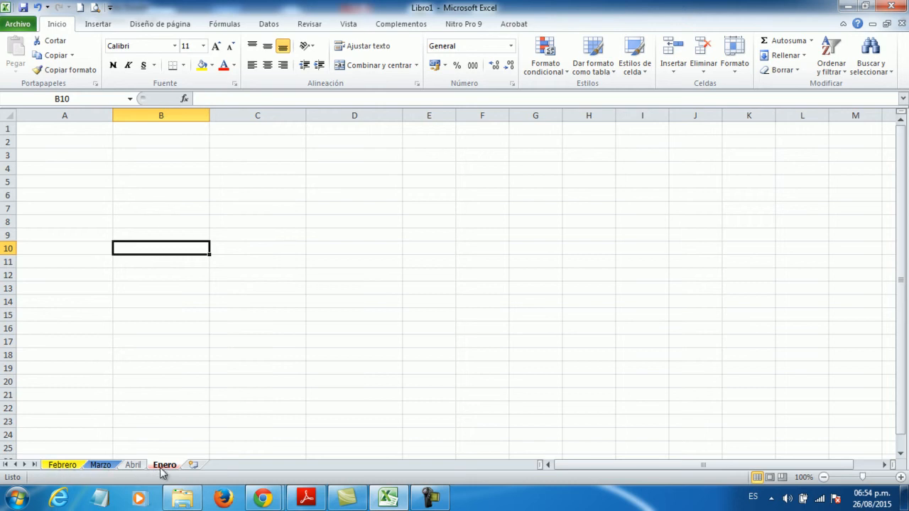
{"action": "left_click_drag", "start_coordinate": [165, 467], "coordinate": [67, 454]}
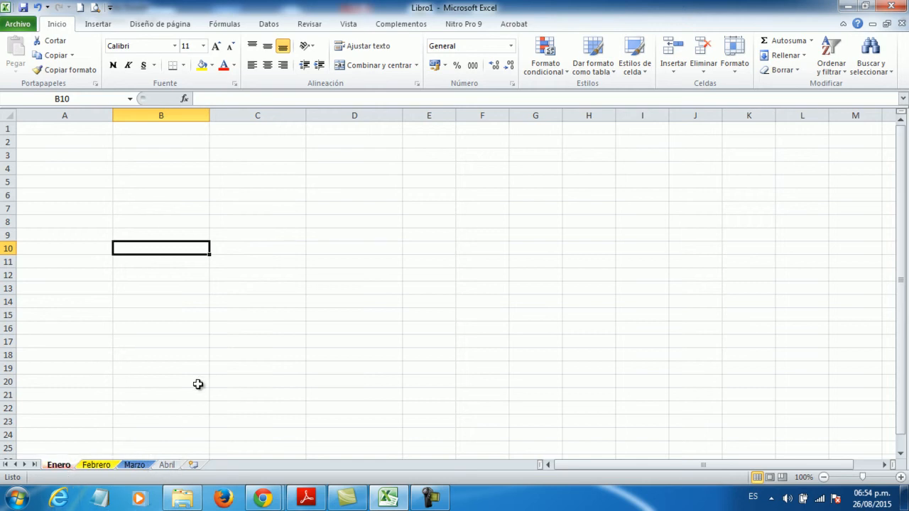
Step: Hide the Enero sheet and unhide it again
{"action": "left_click", "coordinate": [306, 497]}
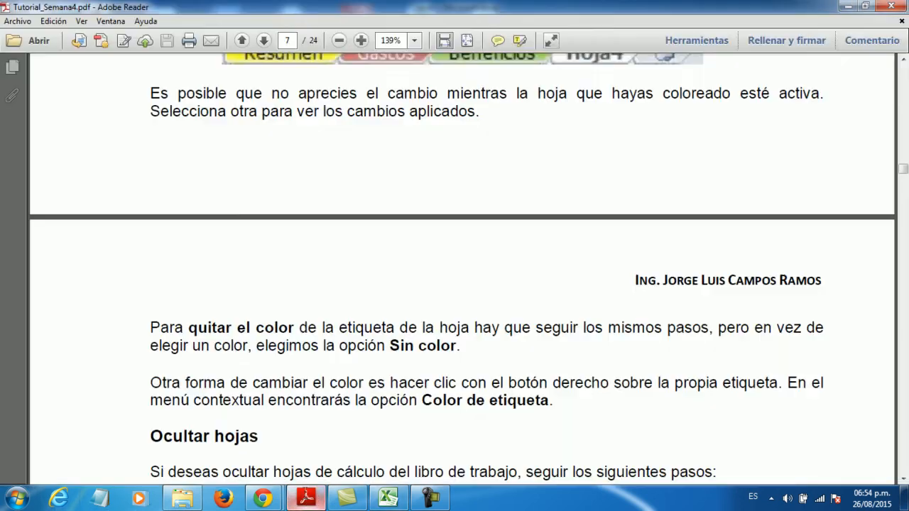
{"action": "left_click", "coordinate": [307, 497]}
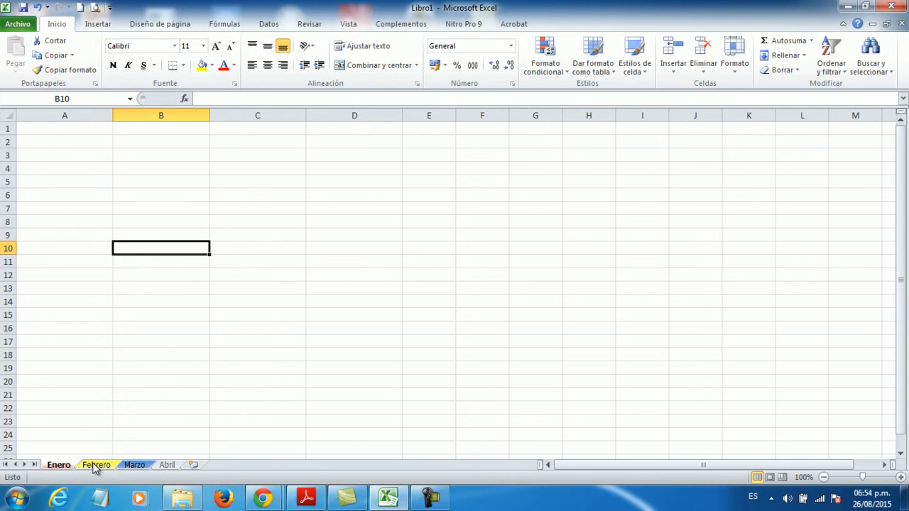
{"action": "right_click", "coordinate": [64, 469]}
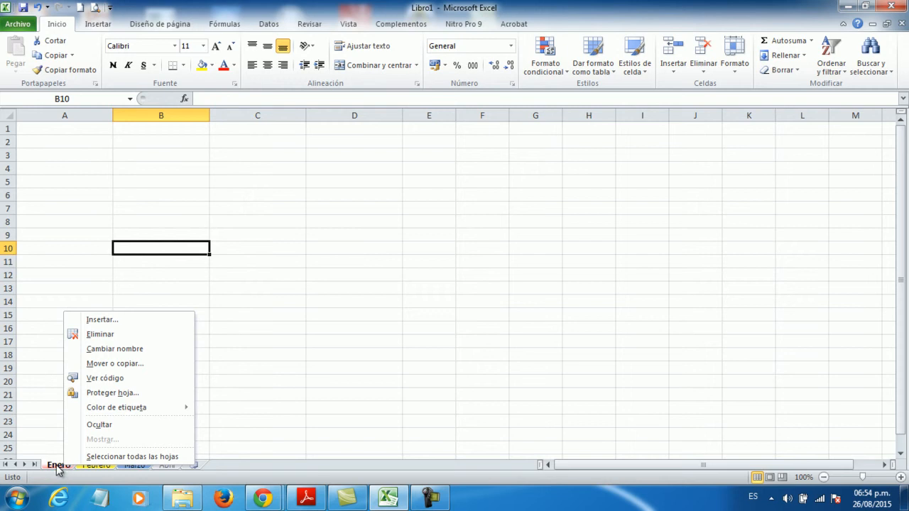
{"action": "left_click", "coordinate": [92, 425]}
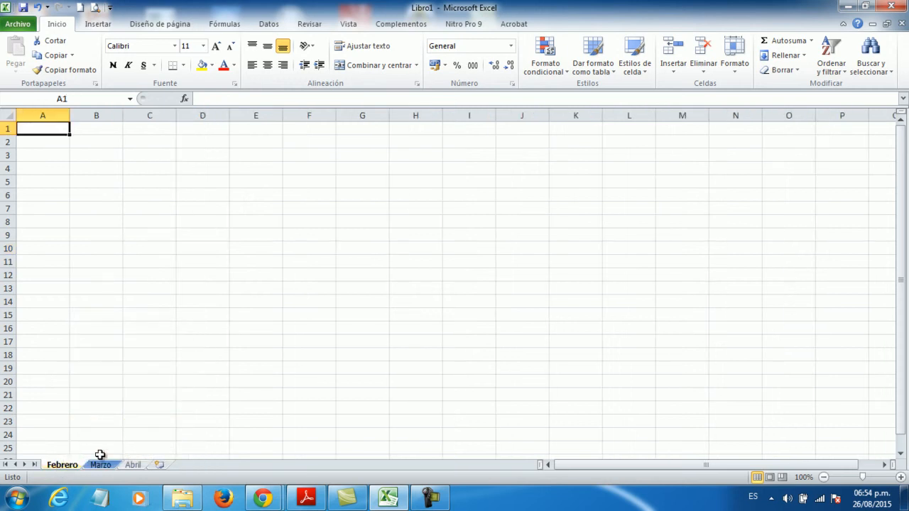
{"action": "right_click", "coordinate": [61, 469]}
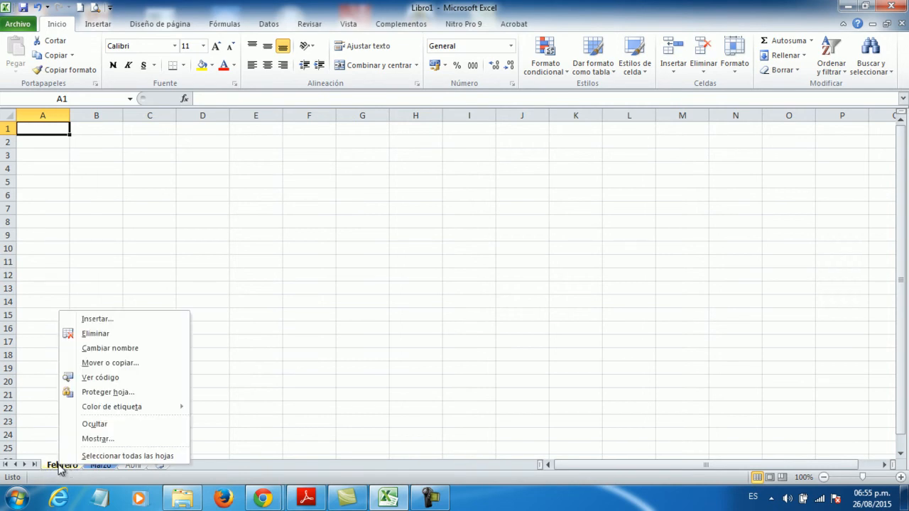
{"action": "left_click", "coordinate": [91, 440]}
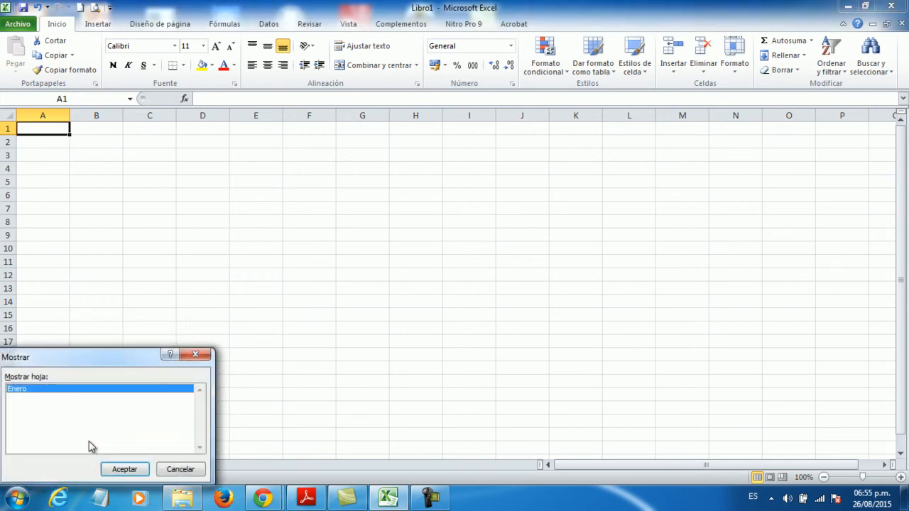
{"action": "left_click", "coordinate": [124, 469]}
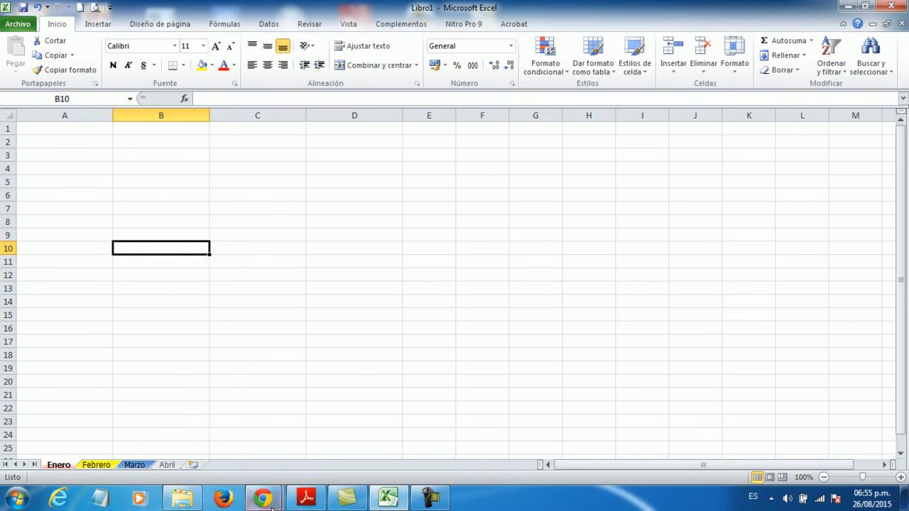
Step: Switch to the PDF guide in Adobe Reader and read the sections on hiding sheets and showing hidden sheets
{"action": "left_click", "coordinate": [306, 497]}
{"action": "scroll", "coordinate": [298, 376], "scroll_direction": "down", "scroll_amount": 5}
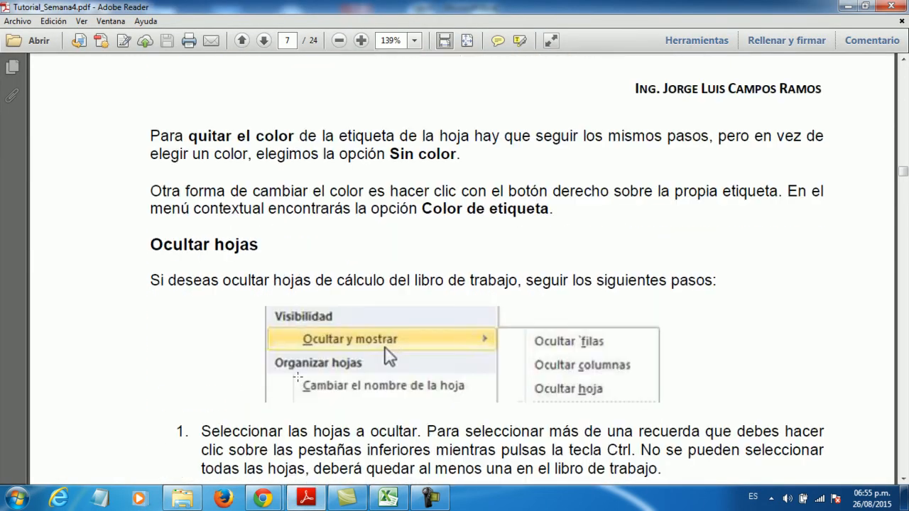
{"action": "scroll", "coordinate": [297, 377], "scroll_direction": "down", "scroll_amount": 4}
{"action": "scroll", "coordinate": [298, 376], "scroll_direction": "down", "scroll_amount": 8}
{"action": "scroll", "coordinate": [299, 383], "scroll_direction": "down", "scroll_amount": 12}
{"action": "scroll", "coordinate": [298, 377], "scroll_direction": "up", "scroll_amount": 10}
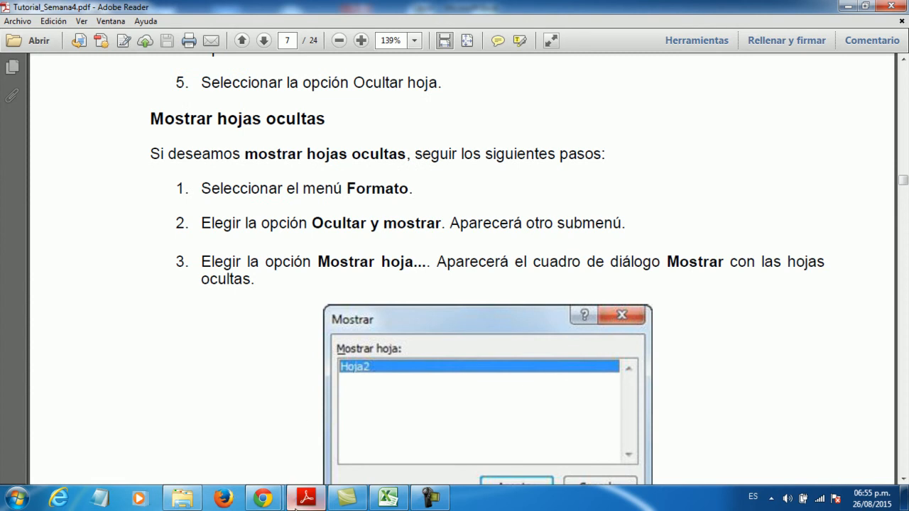
Step: Return to the Excel workbook, add five new sheets after Abril and delete the last one added
{"action": "left_click", "coordinate": [388, 497]}
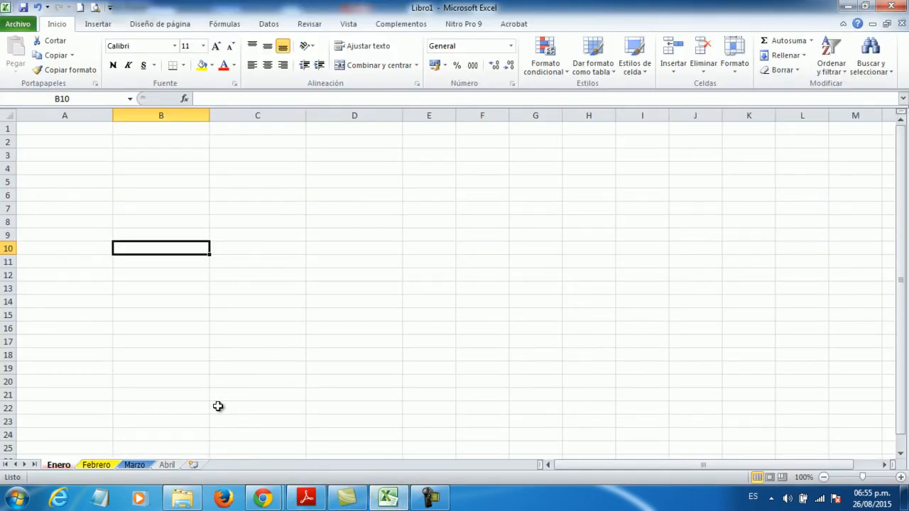
{"action": "left_click", "coordinate": [193, 467]}
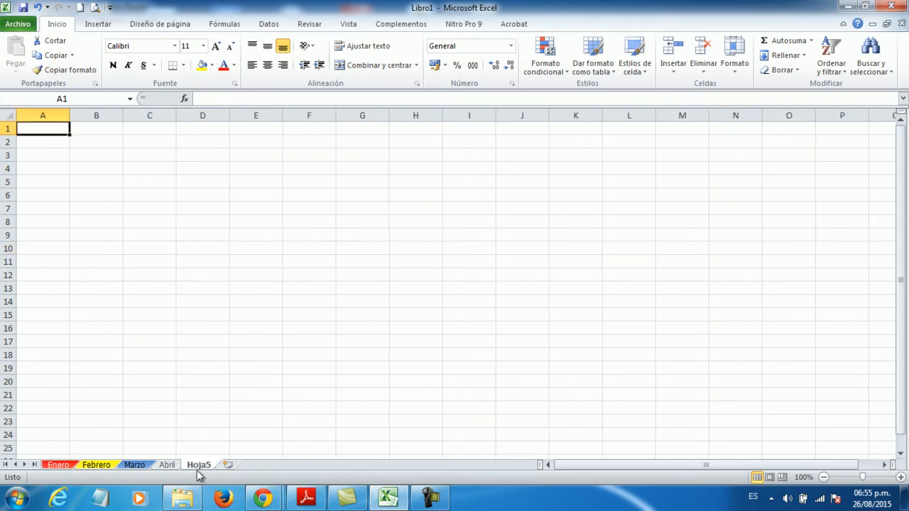
{"action": "left_click", "coordinate": [228, 467]}
{"action": "left_click", "coordinate": [263, 467]}
{"action": "left_click", "coordinate": [296, 467]}
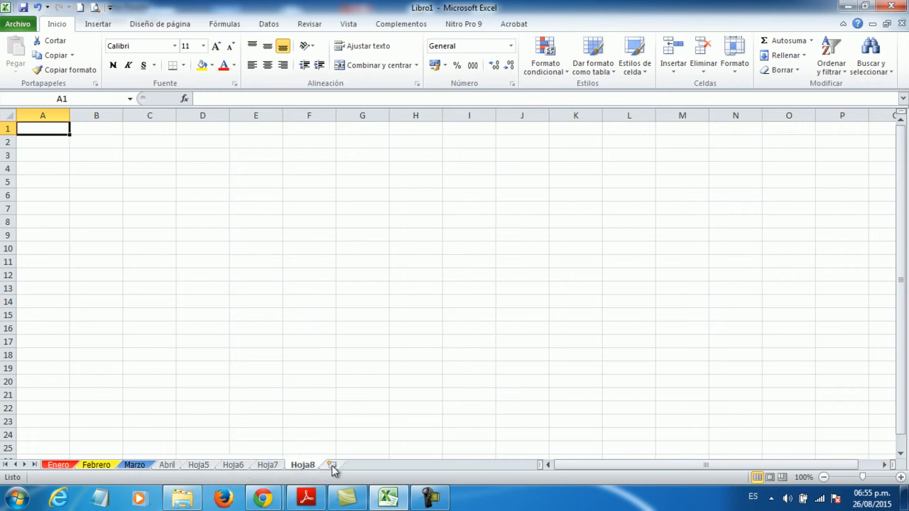
{"action": "left_click", "coordinate": [332, 465]}
{"action": "right_click", "coordinate": [336, 466]}
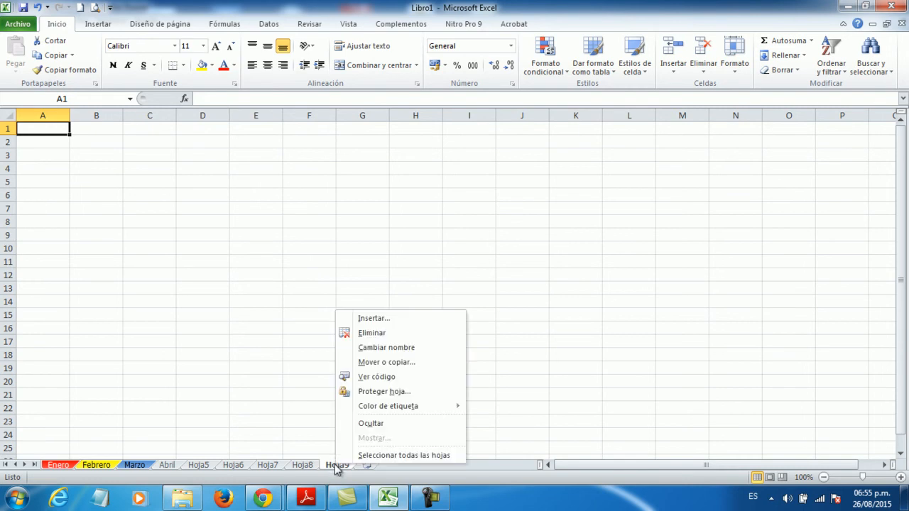
{"action": "left_click", "coordinate": [365, 333]}
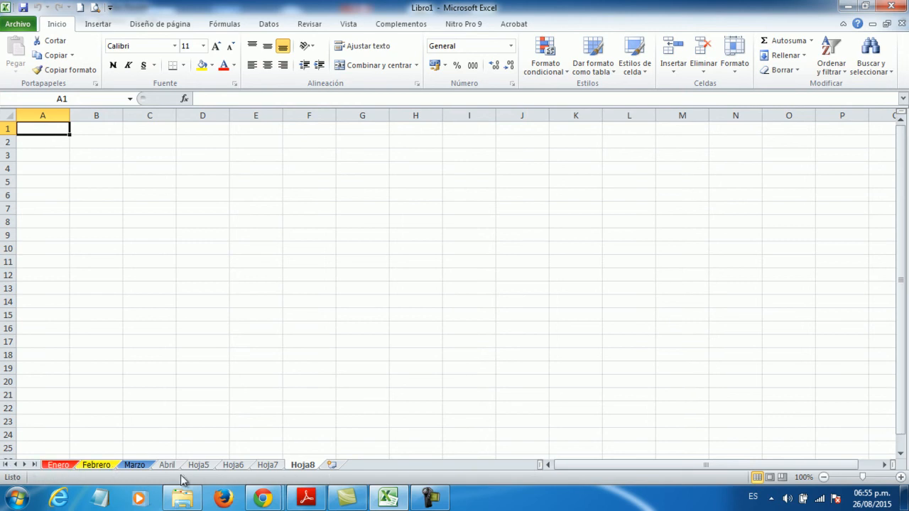
Step: Add six more sheets after Hoja8
{"action": "left_click", "coordinate": [333, 466]}
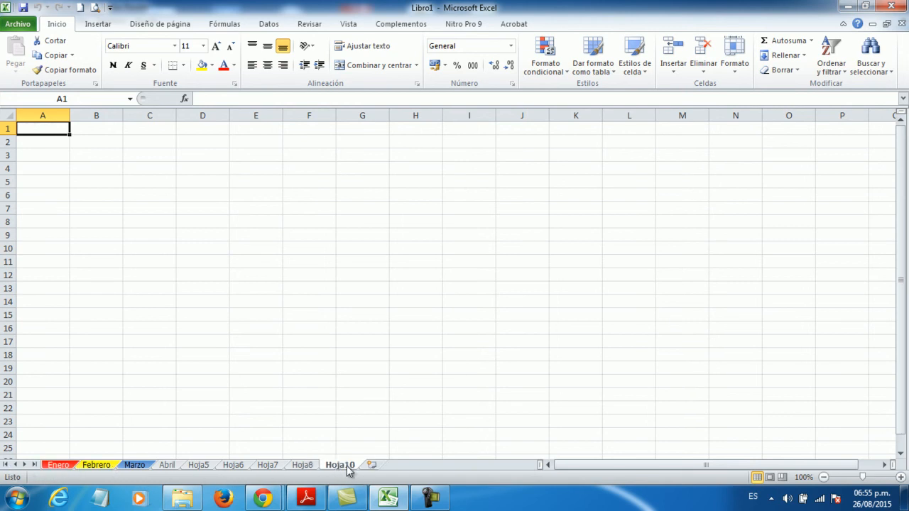
{"action": "left_click", "coordinate": [370, 466]}
{"action": "left_click", "coordinate": [410, 465]}
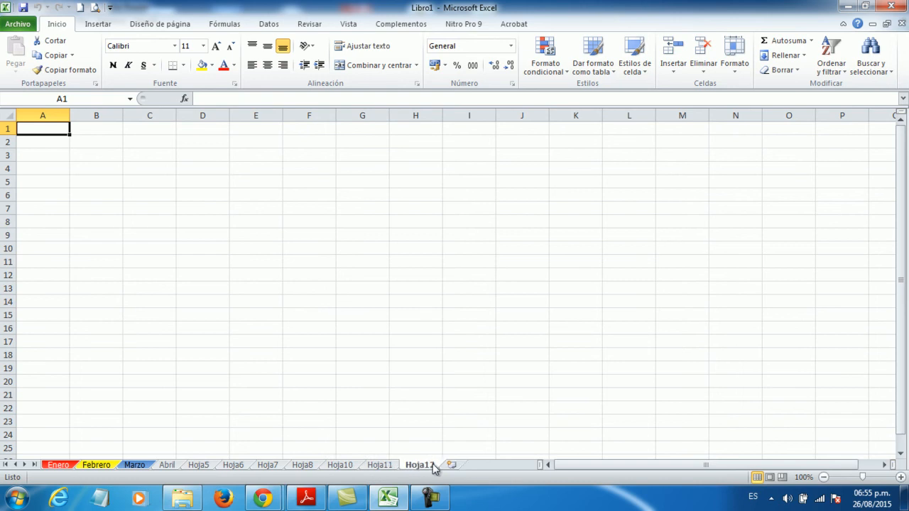
{"action": "left_click", "coordinate": [450, 466]}
{"action": "left_click", "coordinate": [490, 465]}
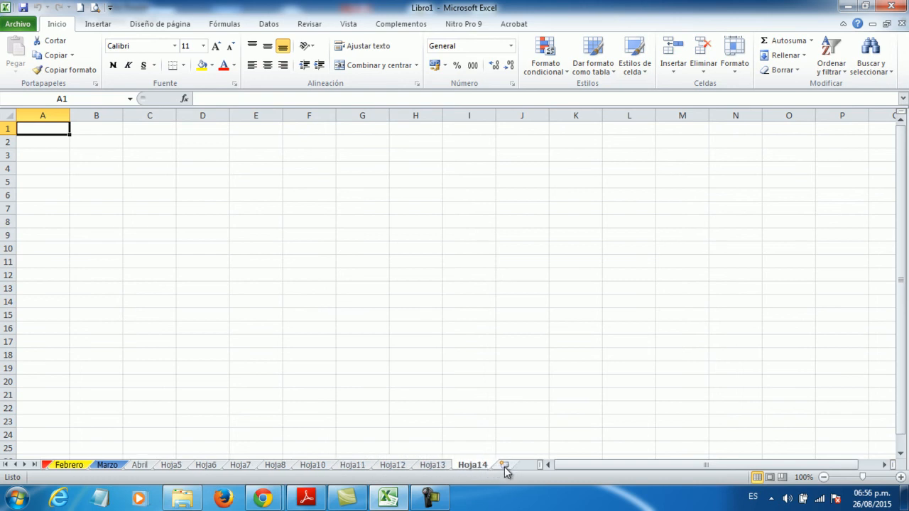
{"action": "left_click", "coordinate": [504, 465]}
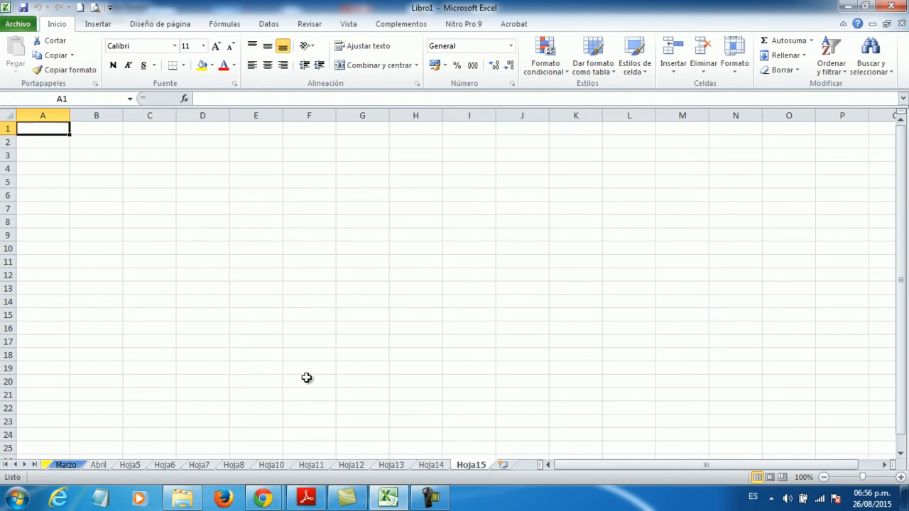
Step: Browse the sheet tabs back to the first sheet, forward to the last one and back to the first
{"action": "left_click", "coordinate": [15, 464]}
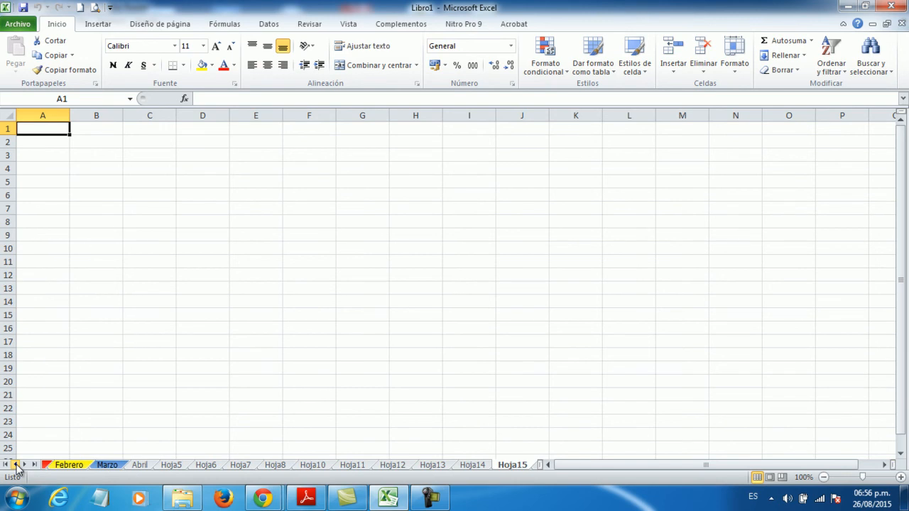
{"action": "left_click", "coordinate": [6, 465]}
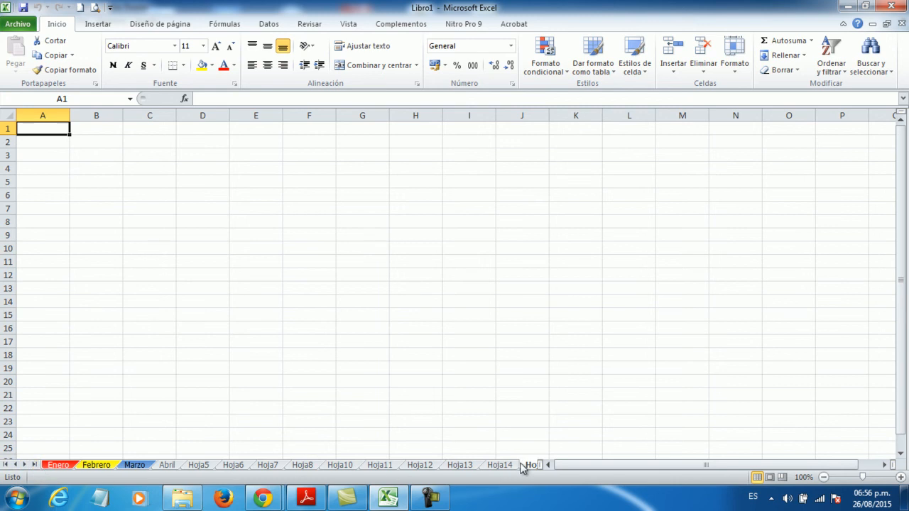
{"action": "left_click", "coordinate": [33, 466]}
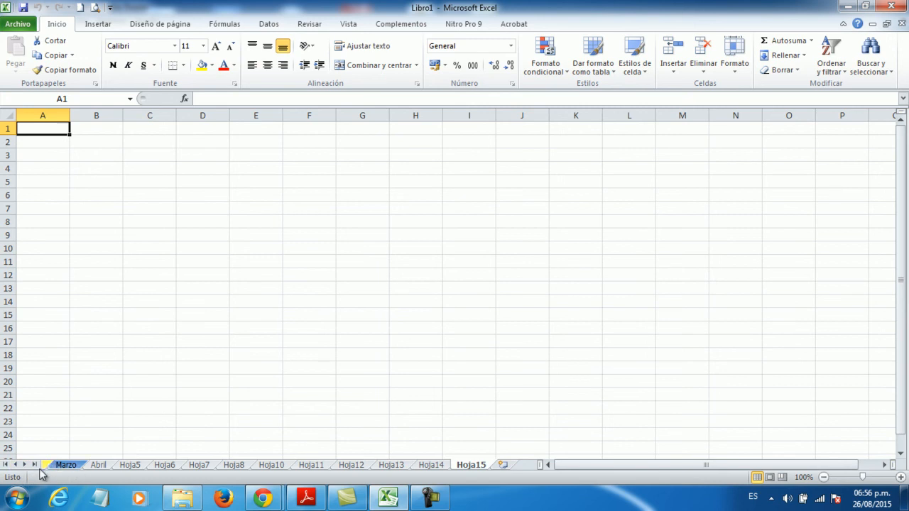
{"action": "left_click", "coordinate": [6, 464]}
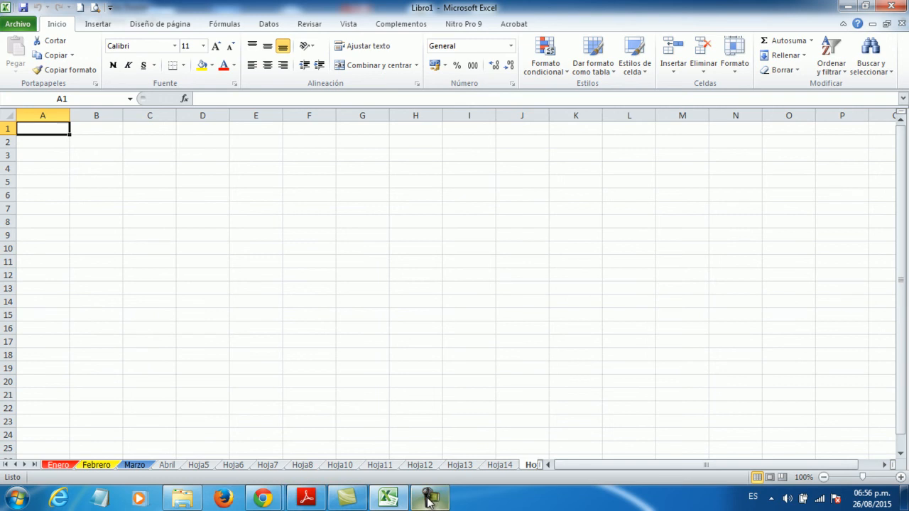
{"action": "mouse_move", "coordinate": [305, 501]}
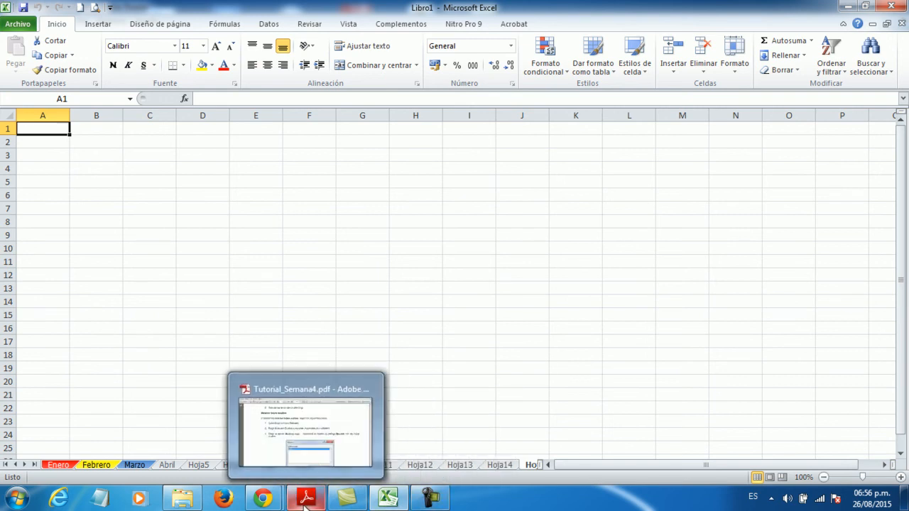
{"action": "mouse_move", "coordinate": [428, 498]}
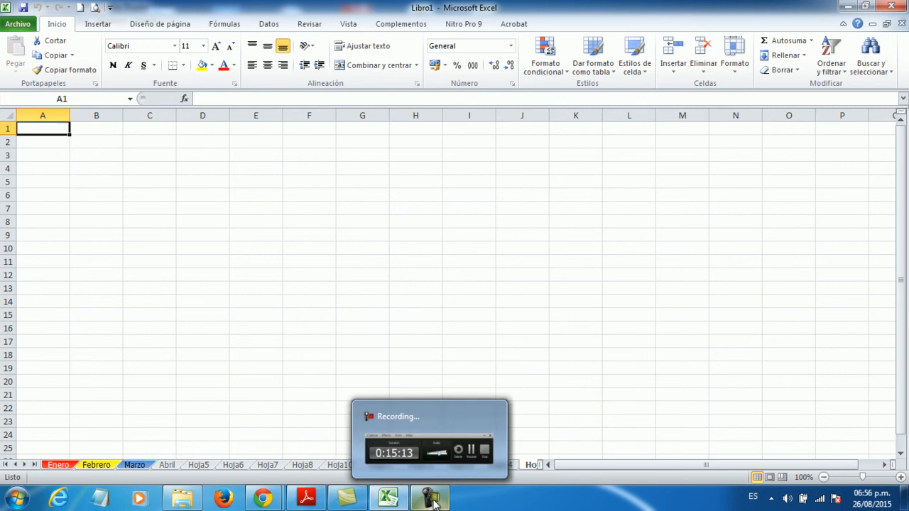
{"action": "left_click", "coordinate": [432, 501]}
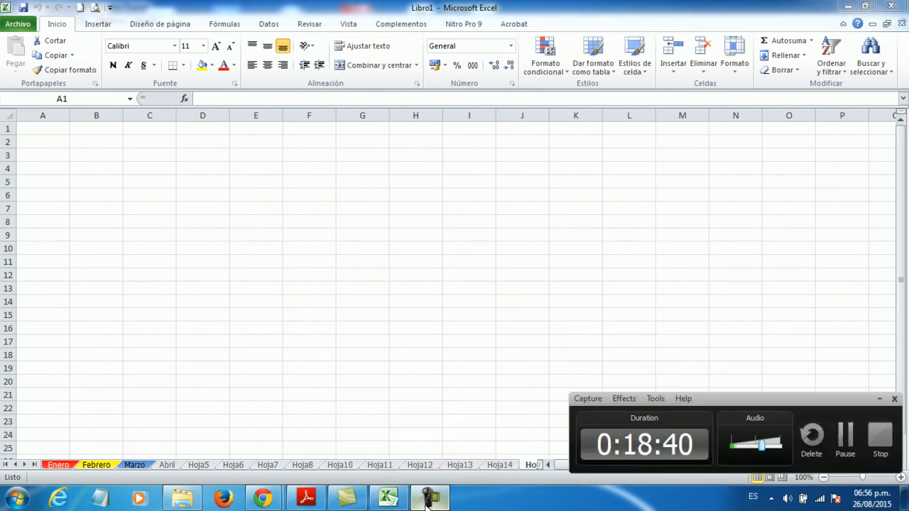
{"action": "left_click", "coordinate": [880, 440]}
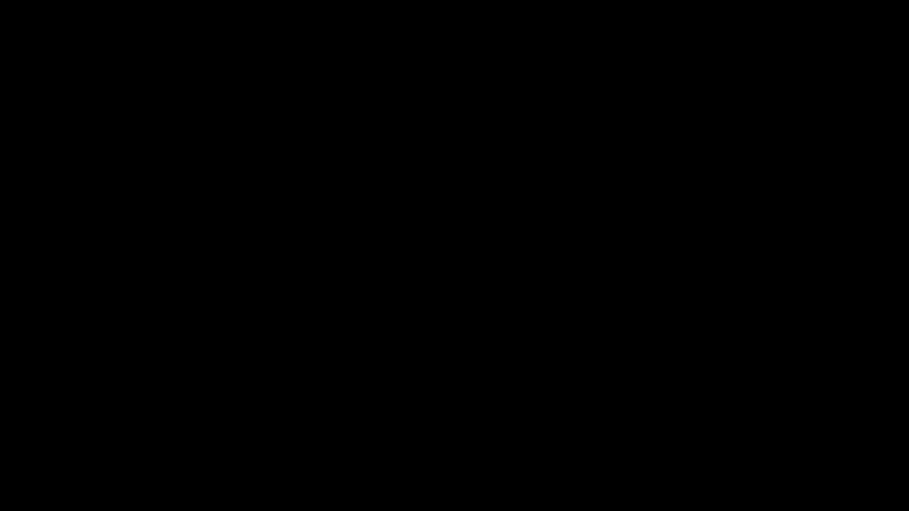